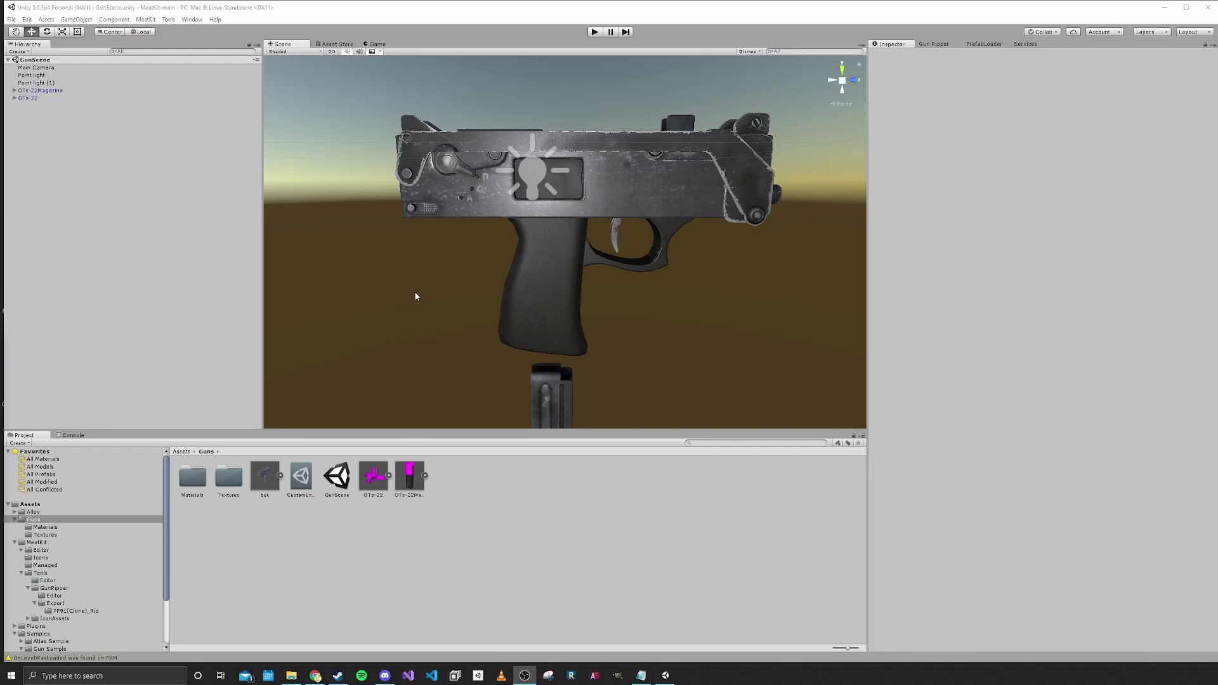
{"action": "right_click_drag", "start_coordinate": [453, 279], "coordinate": [454, 272]}
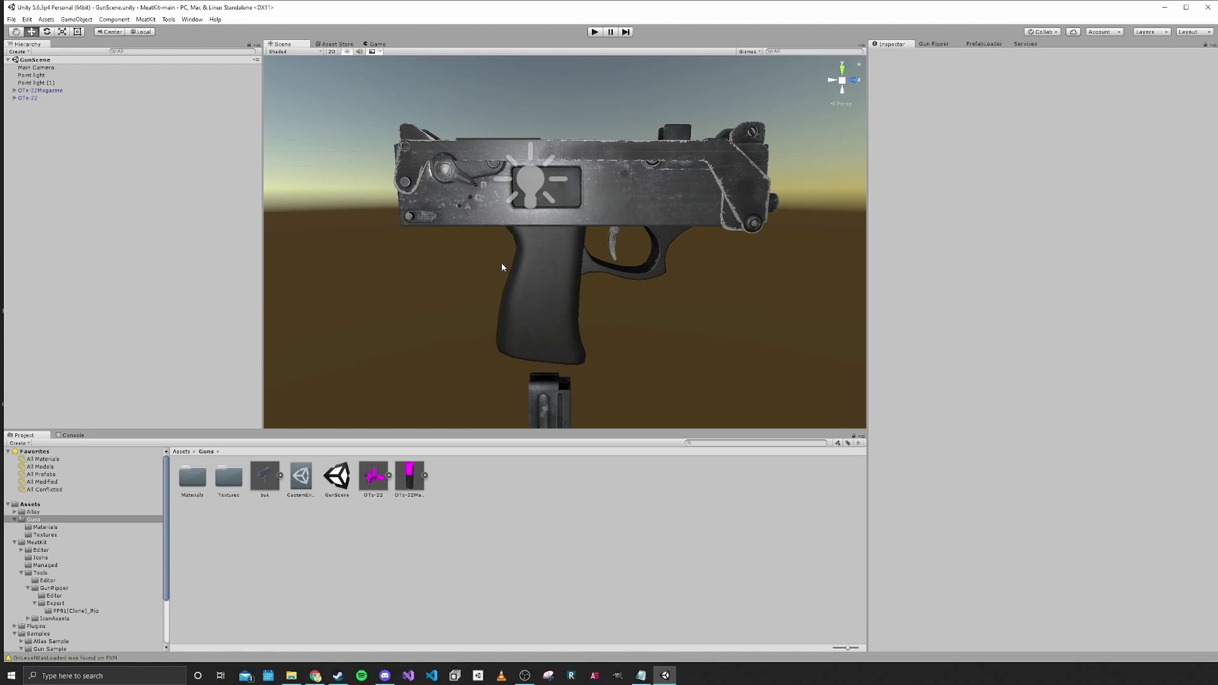
{"action": "right_click_drag", "start_coordinate": [501, 262], "coordinate": [533, 178]}
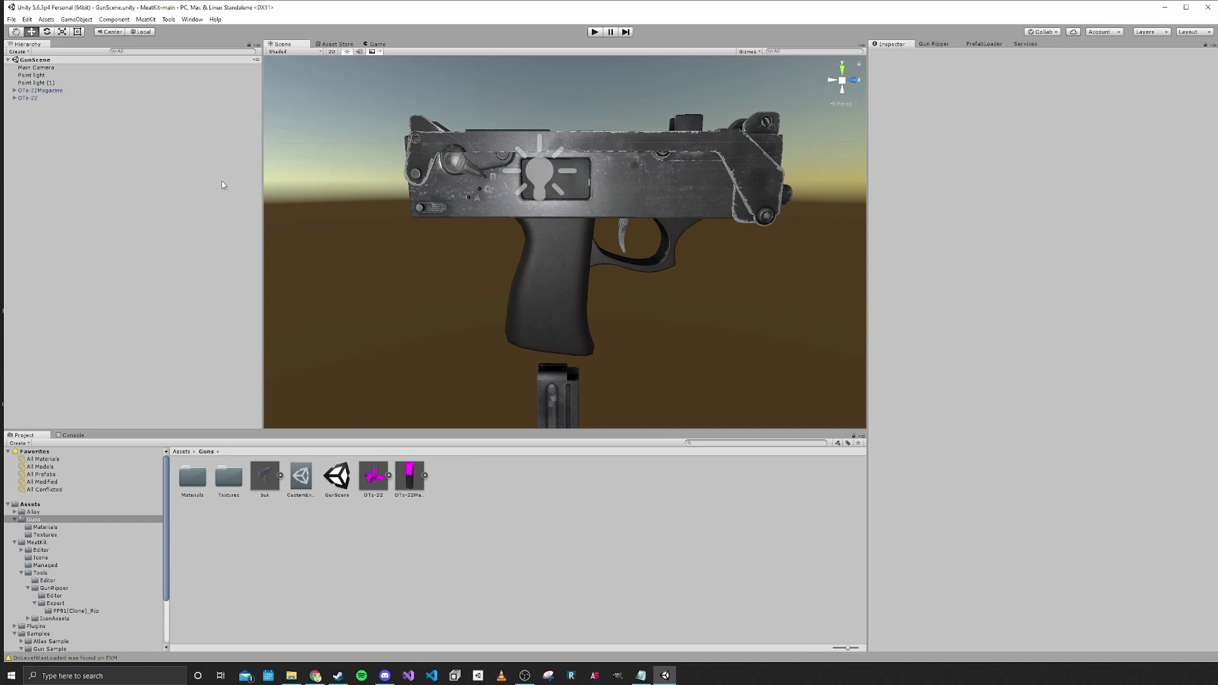
- Add the Icon Camera component to the Main Camera object
{"action": "left_click", "coordinate": [33, 75]}
{"action": "left_click", "coordinate": [36, 67]}
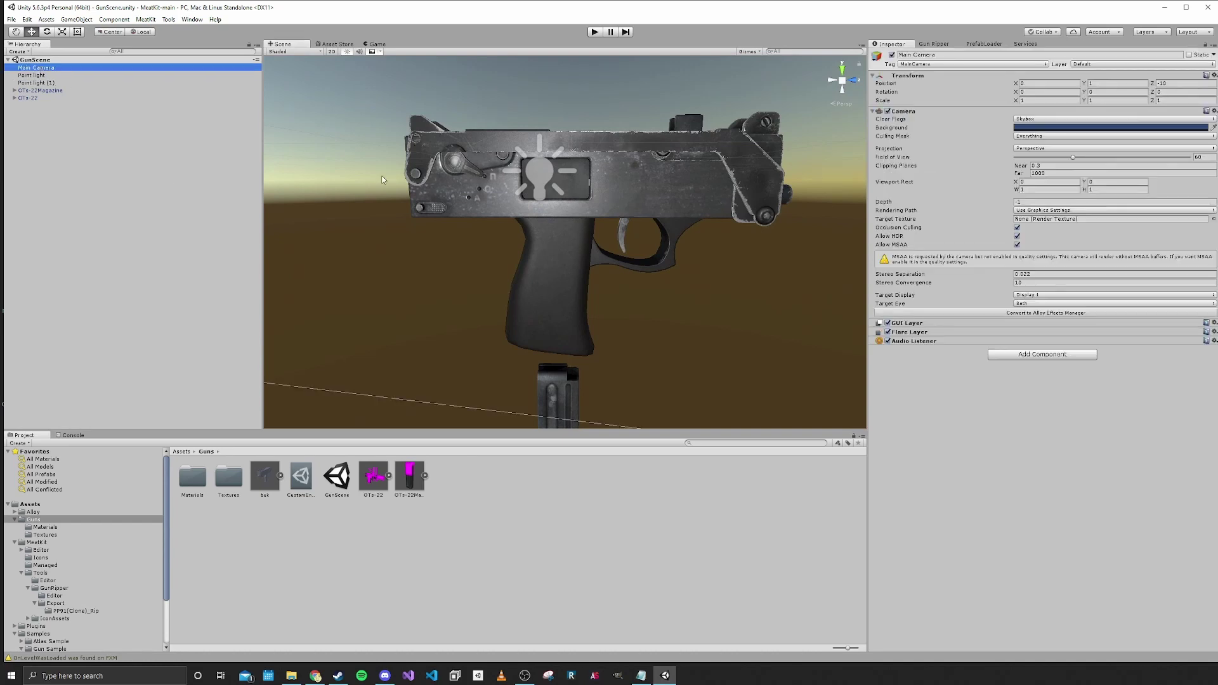
{"action": "left_click", "coordinate": [1023, 356]}
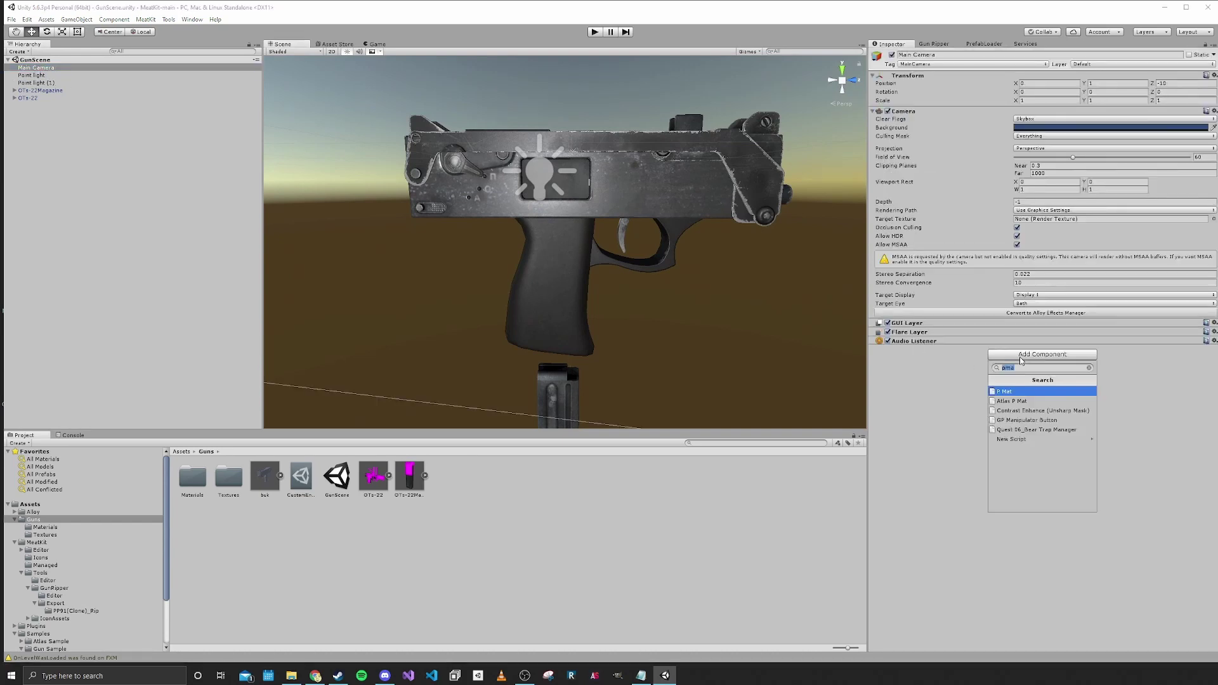
{"action": "type", "text": "Icon"}
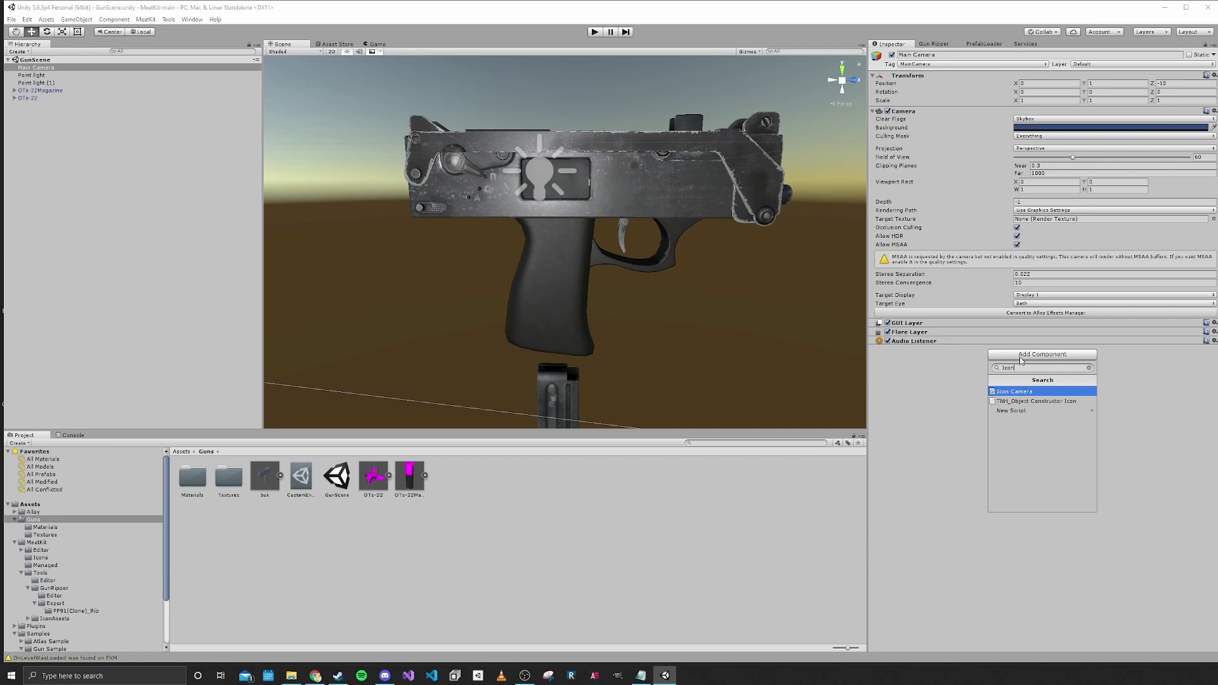
{"action": "key", "text": "Return"}
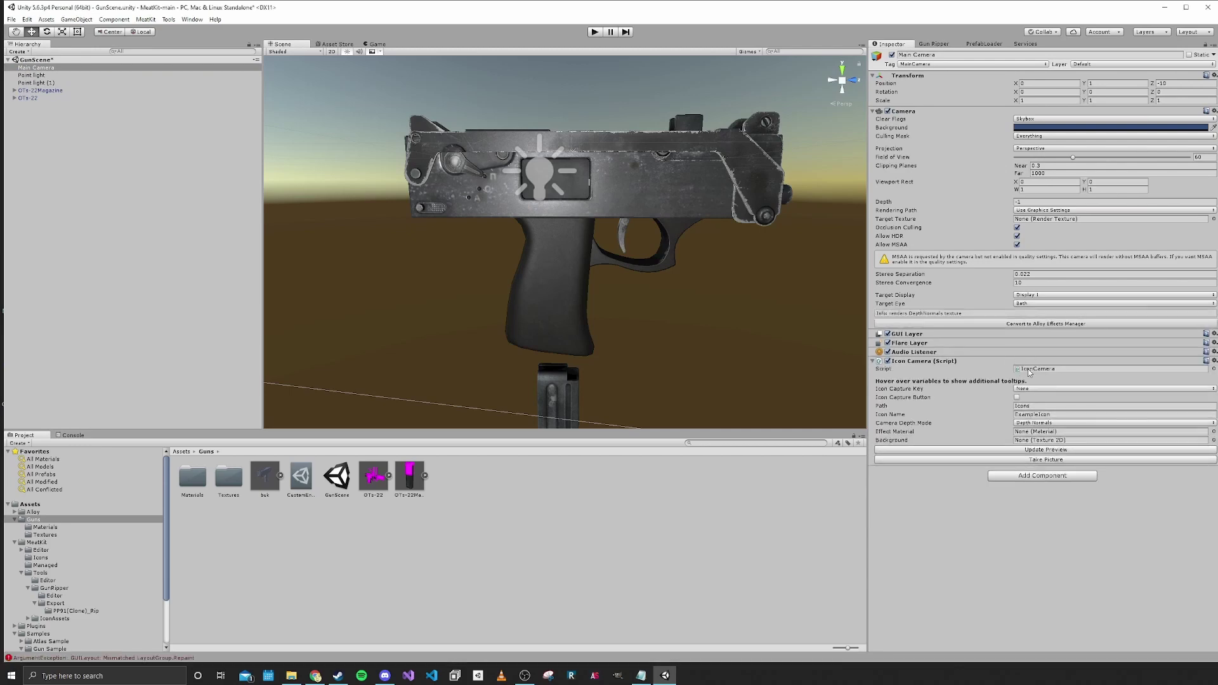
- Set the Main Camera's Y and Z position to 0
{"action": "key", "text": "s"}
{"action": "right_click_drag", "start_coordinate": [515, 279], "coordinate": [426, 288]}
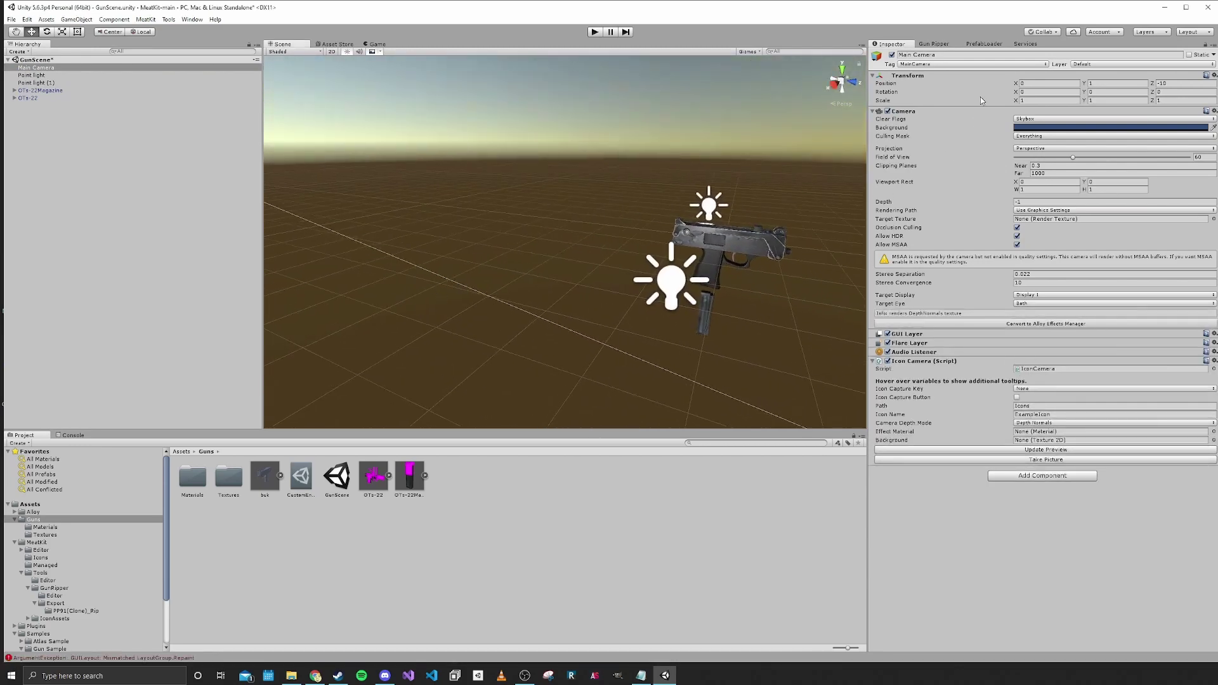
{"action": "key", "text": "s"}
{"action": "right_click_drag", "start_coordinate": [780, 153], "coordinate": [577, 144]}
{"action": "key", "text": "w"}
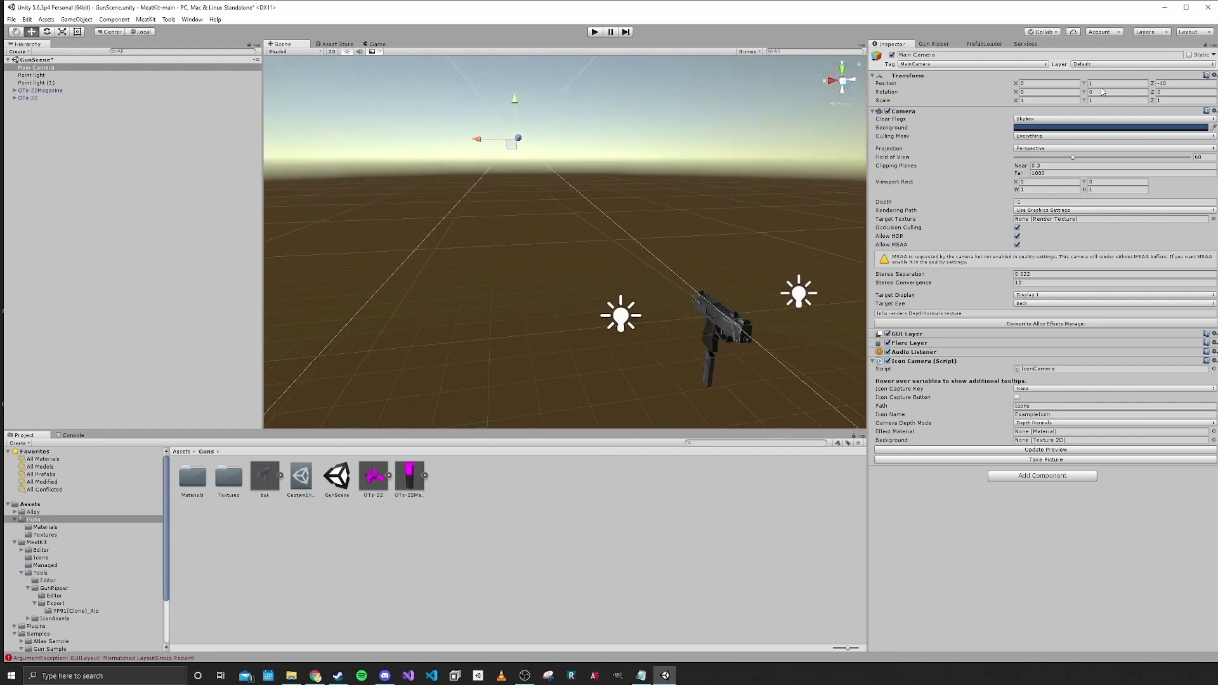
{"action": "left_click", "coordinate": [1171, 83]}
{"action": "type", "text": "0"}
{"action": "left_click", "coordinate": [1114, 83]}
{"action": "type", "text": "0"}
- Rotate the Main Camera to about -90 on Y and move it to about X 0.53, facing the gun's side
{"action": "right_click_drag", "start_coordinate": [352, 206], "coordinate": [618, 230]}
{"action": "middle_click_drag", "start_coordinate": [618, 230], "coordinate": [746, 210]}
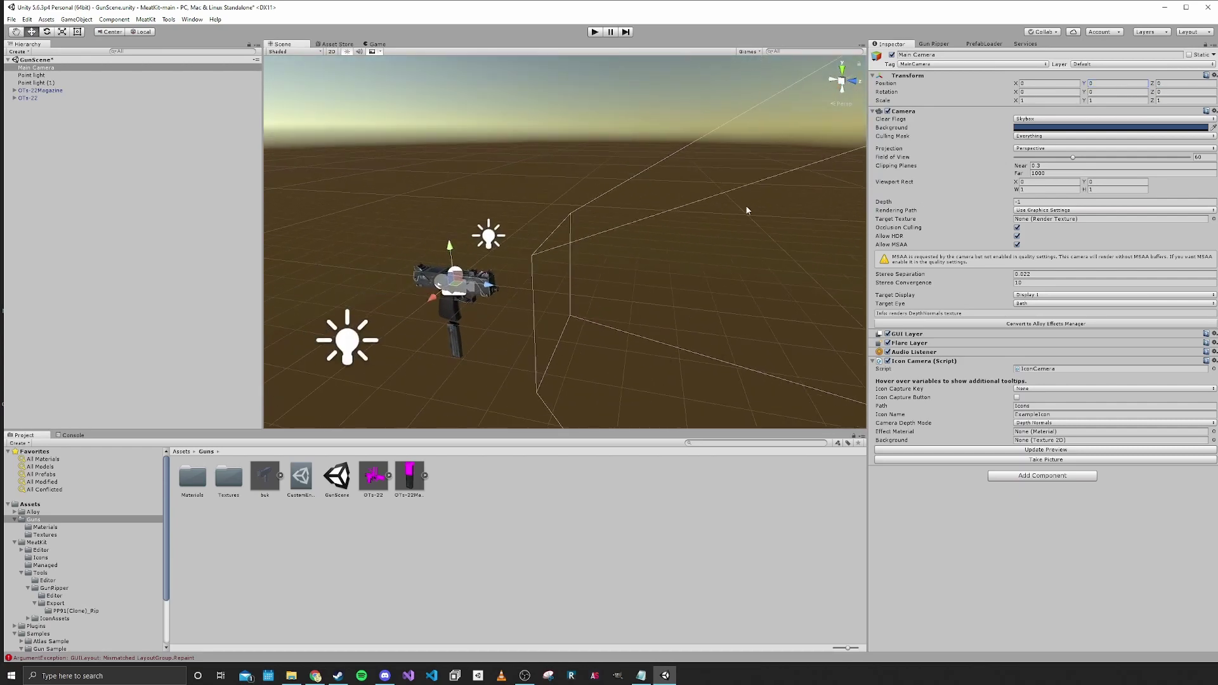
{"action": "left_click_drag", "start_coordinate": [447, 295], "coordinate": [668, 262], "text": "alt"}
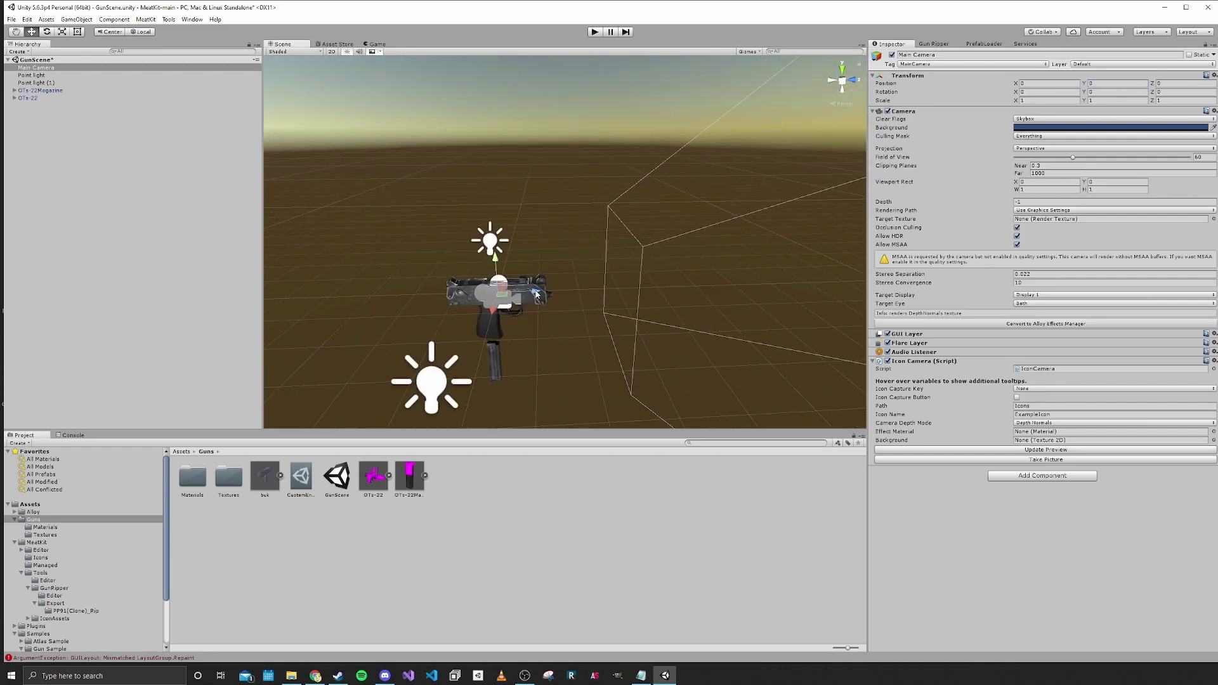
{"action": "left_click_drag", "start_coordinate": [537, 293], "coordinate": [496, 303]}
{"action": "key", "text": "e"}
{"action": "key", "text": "w"}
{"action": "left_click_drag", "start_coordinate": [420, 302], "coordinate": [486, 448]}
{"action": "right_click_drag", "start_coordinate": [615, 299], "coordinate": [493, 305]}
{"action": "key", "text": "d"}
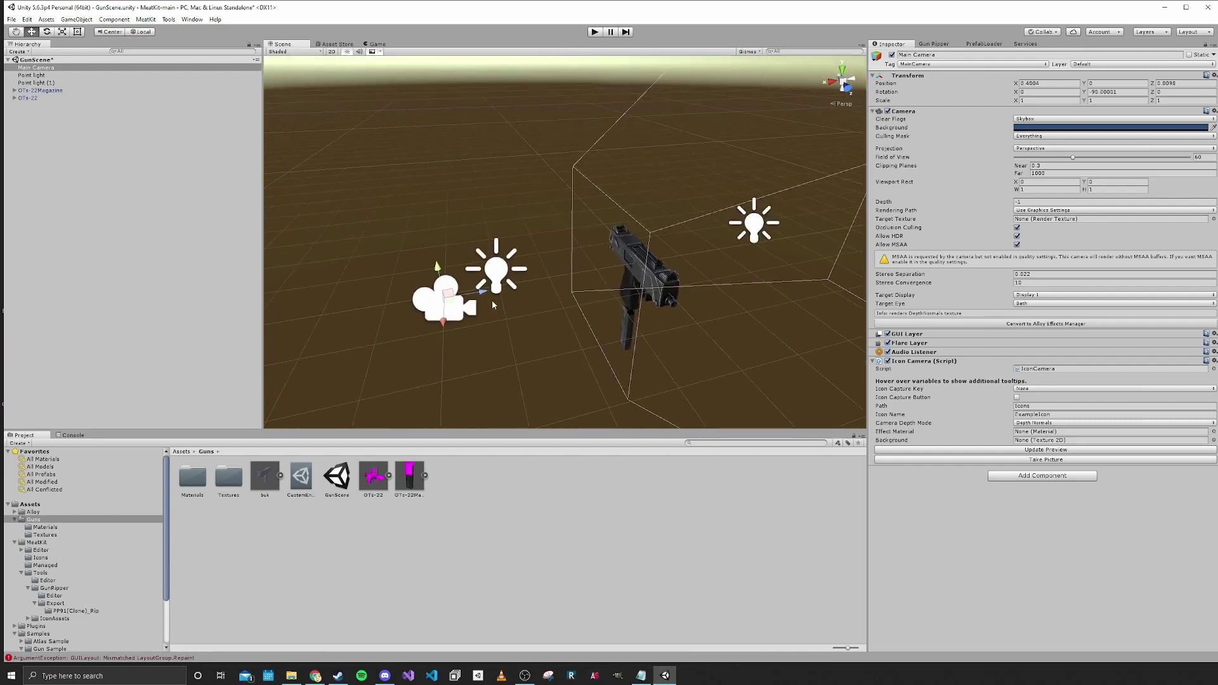
{"action": "left_click_drag", "start_coordinate": [493, 305], "coordinate": [435, 275]}
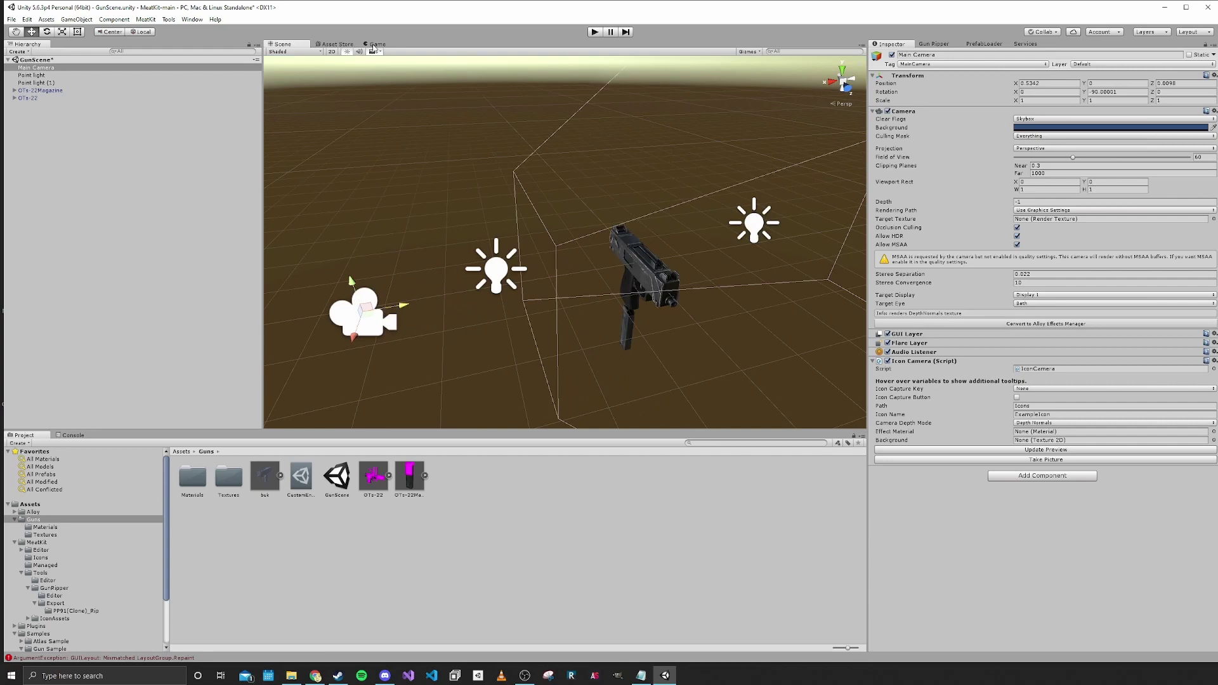
- Narrow the Hierarchy and dock the Game view beside the Scene view so both show together
{"action": "left_click_drag", "start_coordinate": [263, 82], "coordinate": [178, 82]}
{"action": "left_click_drag", "start_coordinate": [291, 43], "coordinate": [233, 231]}
{"action": "left_click_drag", "start_coordinate": [406, 203], "coordinate": [485, 193]}
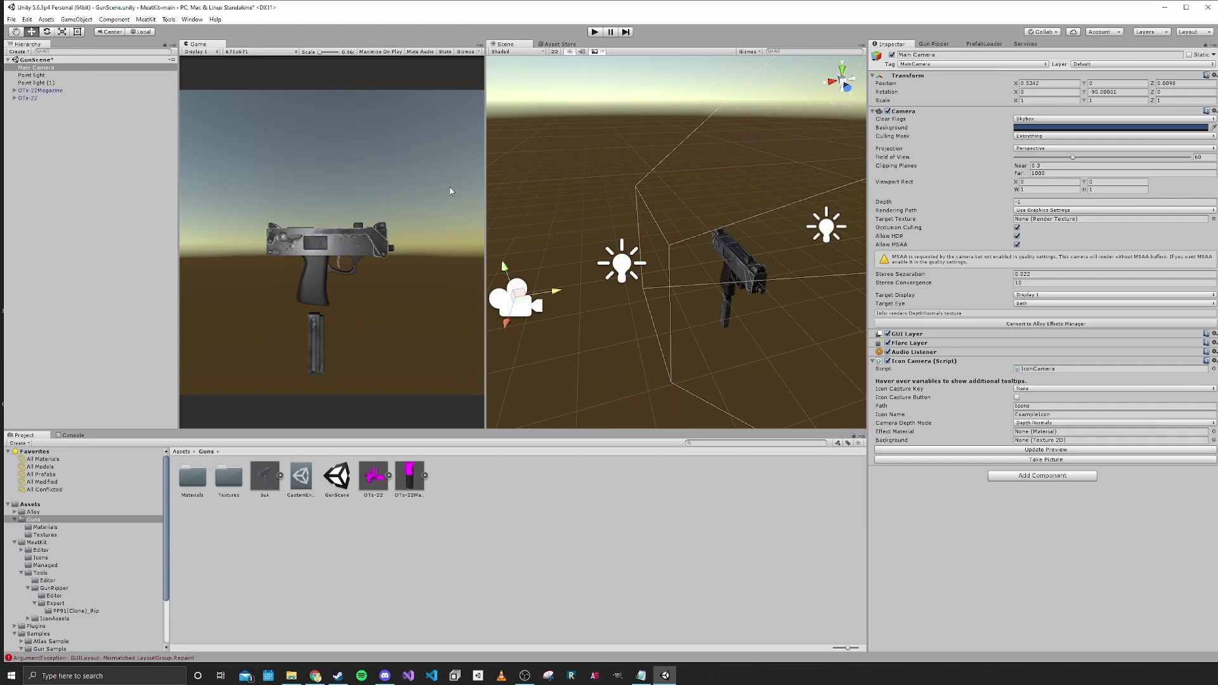
- Move the Main Camera closer to the gun, to about X 0.44
{"action": "left_click_drag", "start_coordinate": [576, 203], "coordinate": [720, 227], "text": "alt"}
{"action": "middle_click_drag", "start_coordinate": [720, 228], "coordinate": [787, 209]}
{"action": "left_click_drag", "start_coordinate": [639, 343], "coordinate": [645, 317]}
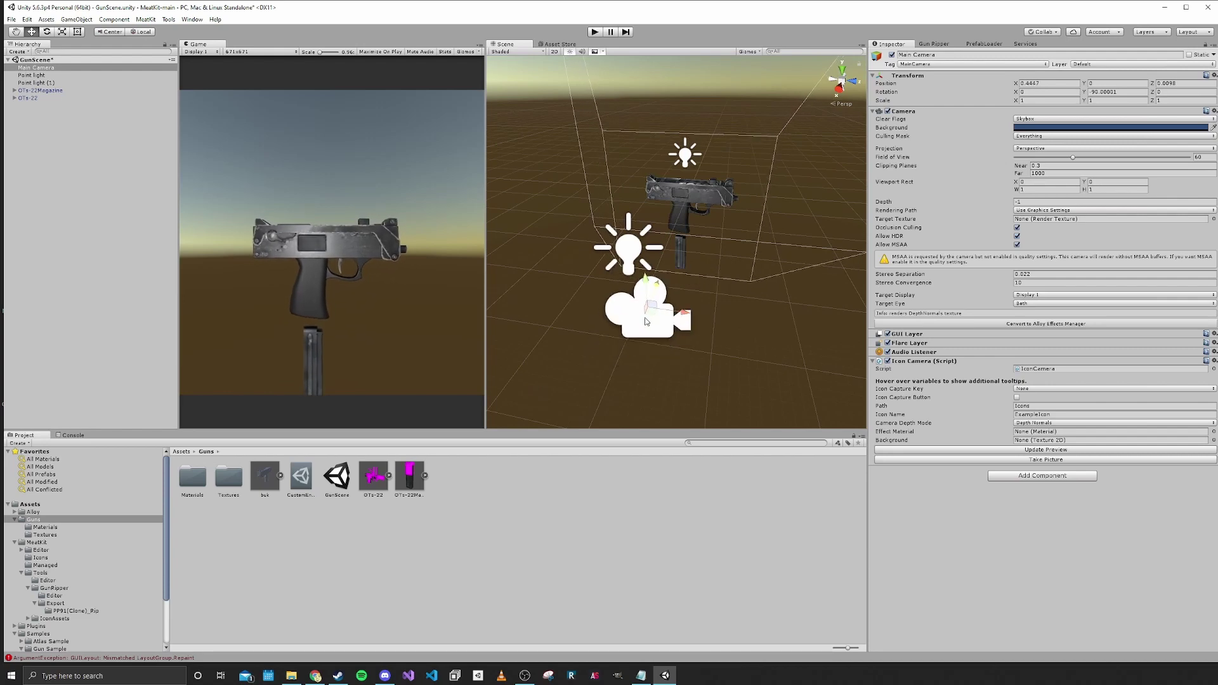
{"action": "right_click_drag", "start_coordinate": [659, 215], "coordinate": [672, 193]}
{"action": "left_click_drag", "start_coordinate": [673, 194], "coordinate": [704, 188], "text": "alt"}
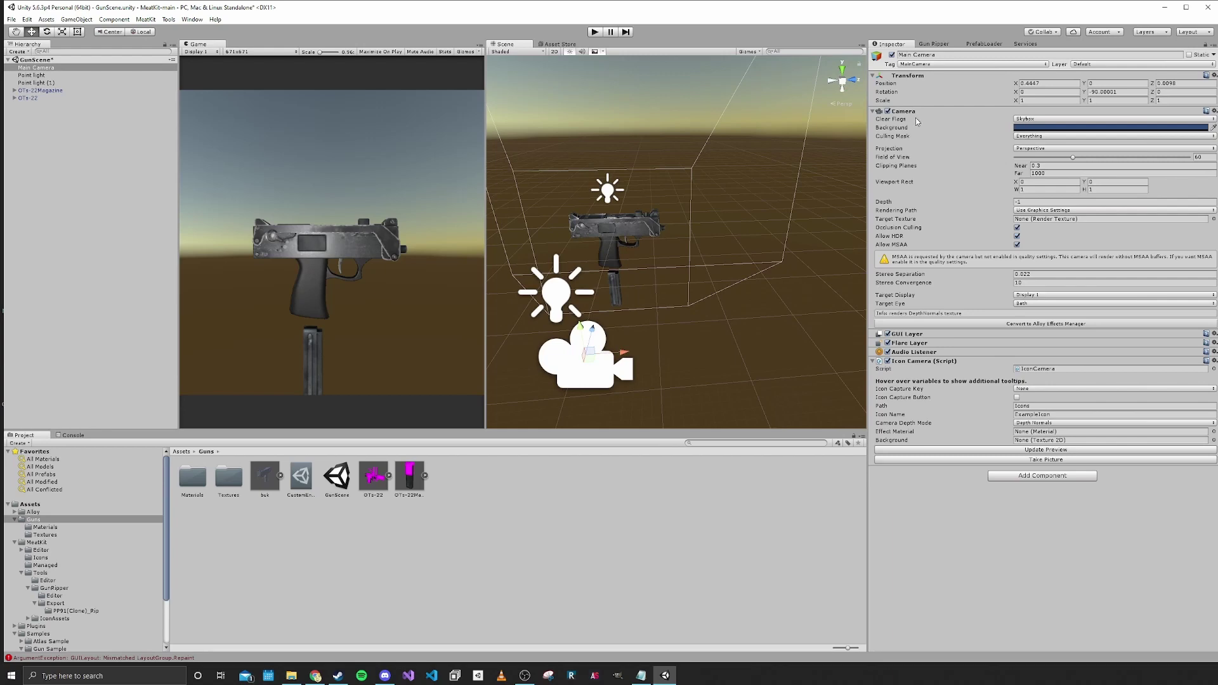
- Set the camera's Clear Flags to Solid Color and check its background color without changing it
{"action": "left_click", "coordinate": [1026, 119]}
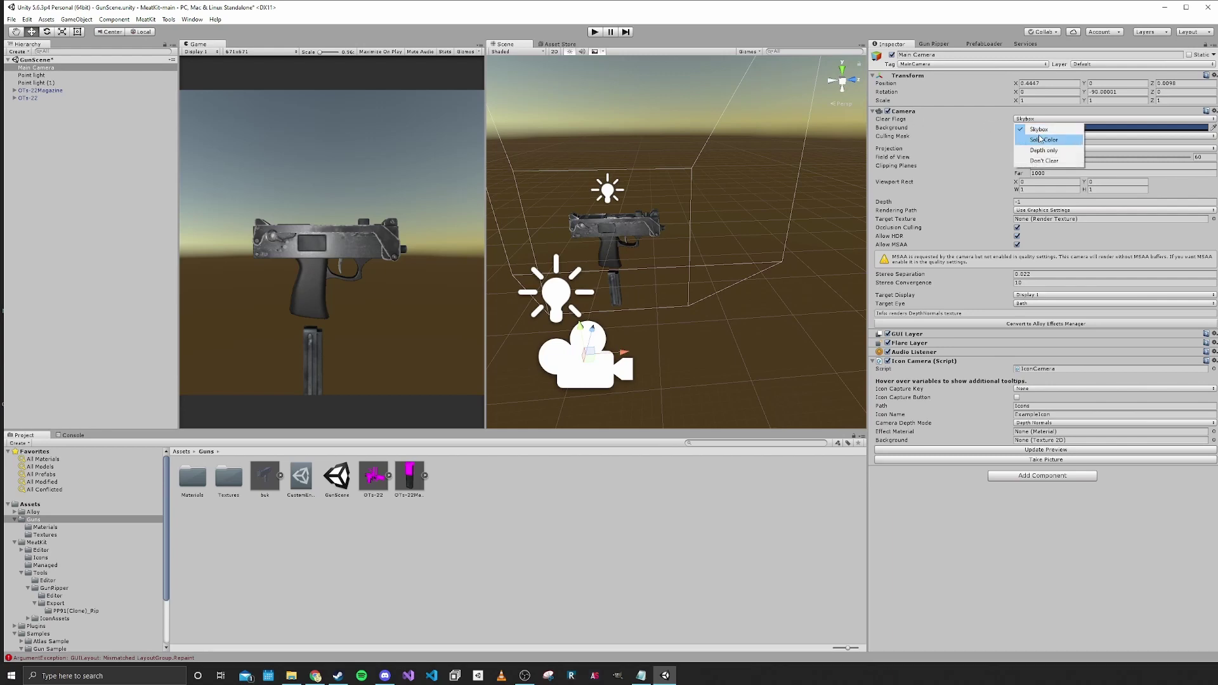
{"action": "left_click", "coordinate": [1043, 141]}
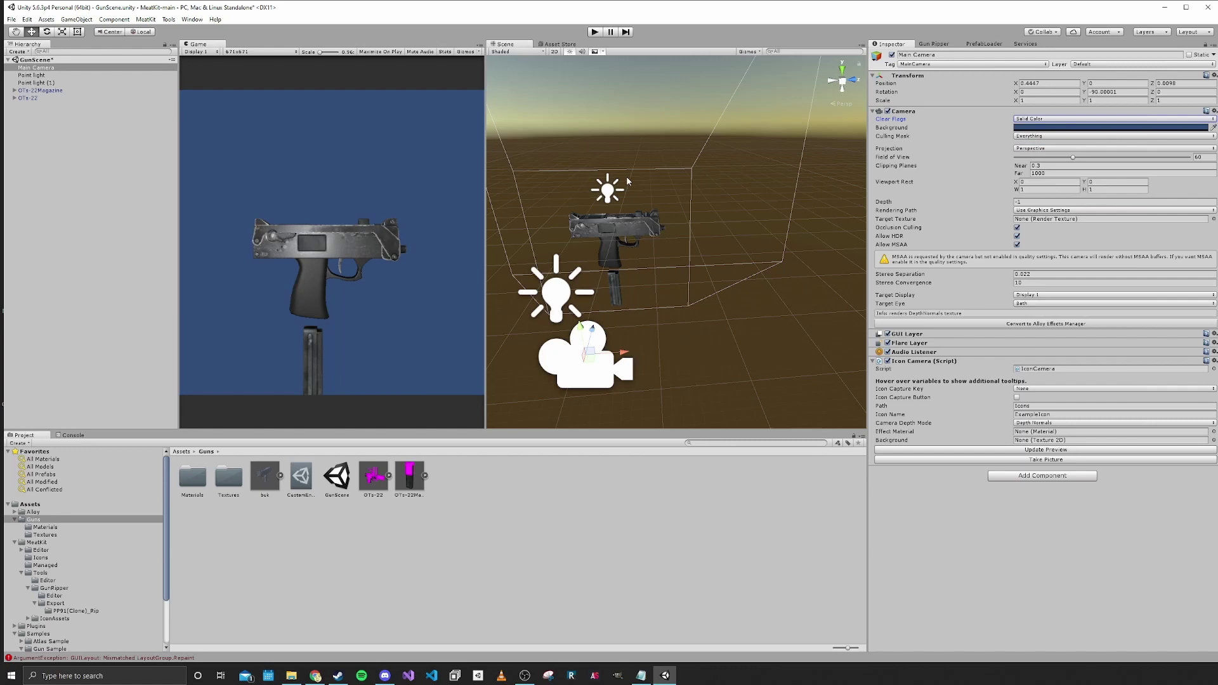
{"action": "left_click", "coordinate": [1029, 129]}
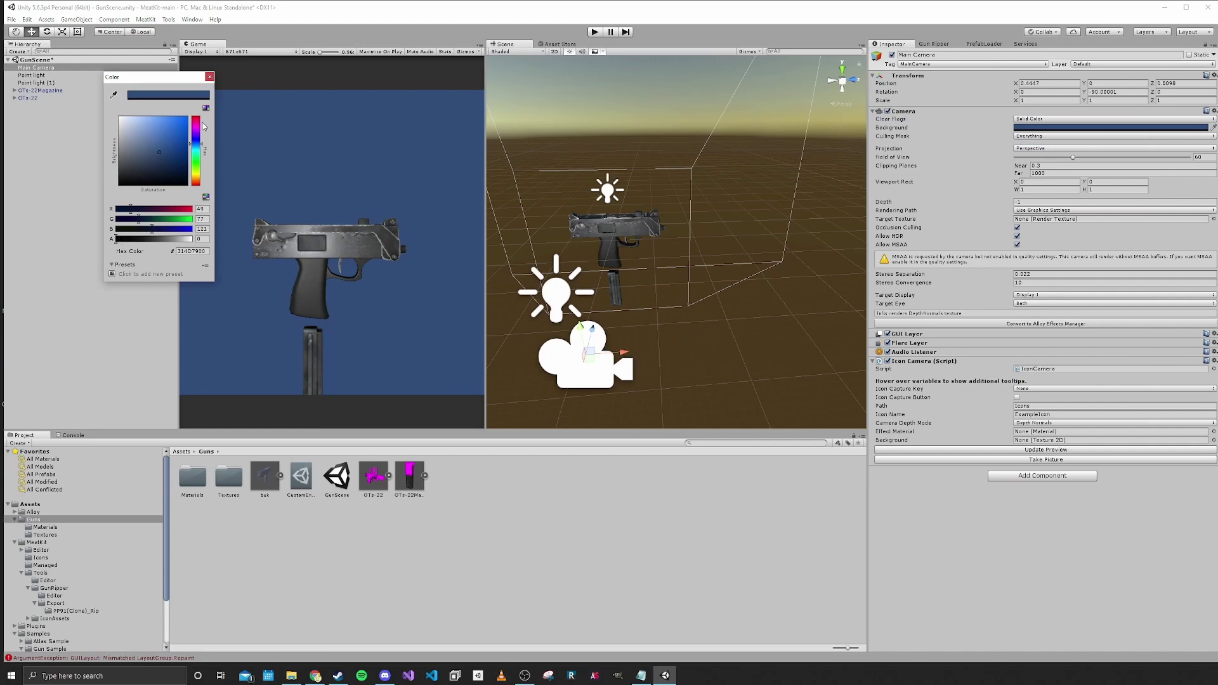
{"action": "left_click", "coordinate": [209, 77]}
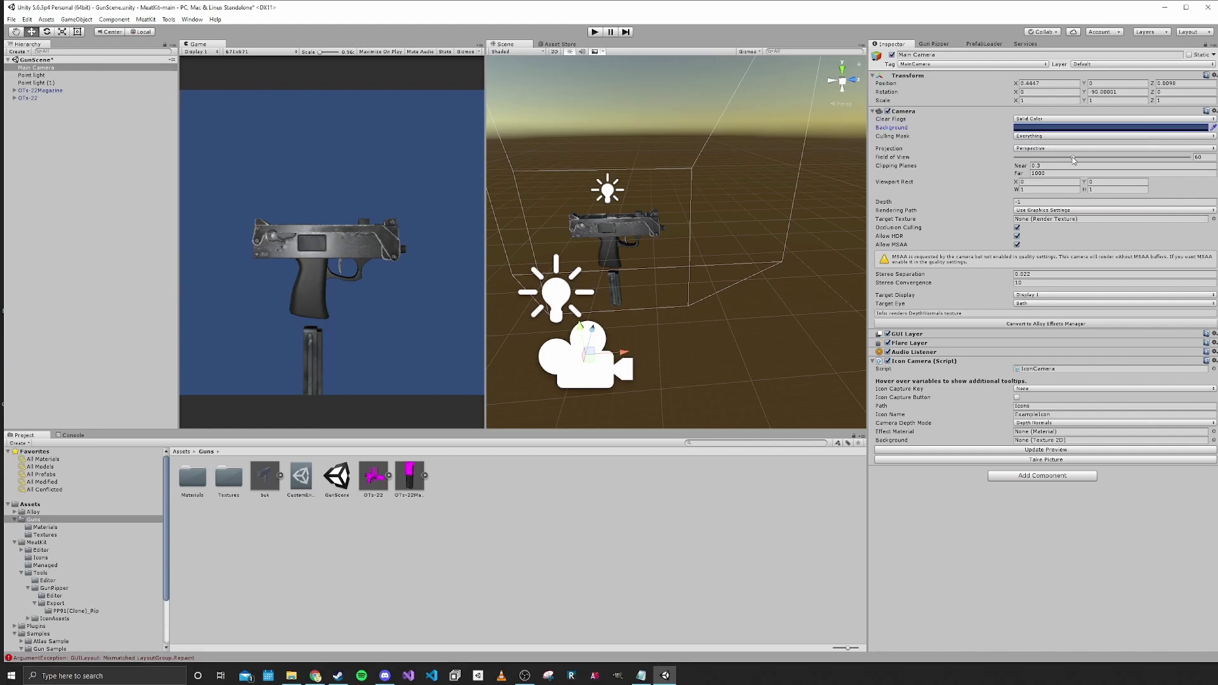
- Set the camera's field of view to about 35 and its clipping planes to 0.1 near and 10 far
{"action": "left_click_drag", "start_coordinate": [1072, 159], "coordinate": [1048, 159]}
{"action": "right_click_drag", "start_coordinate": [779, 167], "coordinate": [742, 181]}
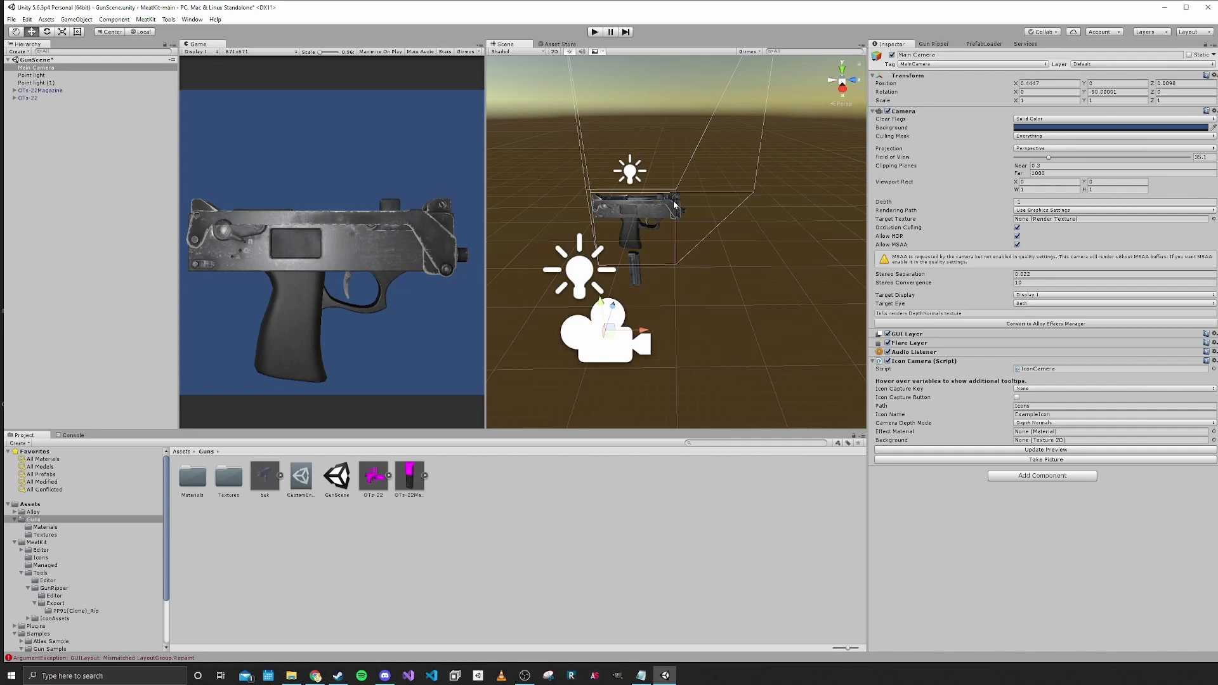
{"action": "left_click", "coordinate": [1046, 165]}
{"action": "type", "text": "0.1"}
{"action": "left_click", "coordinate": [1047, 173]}
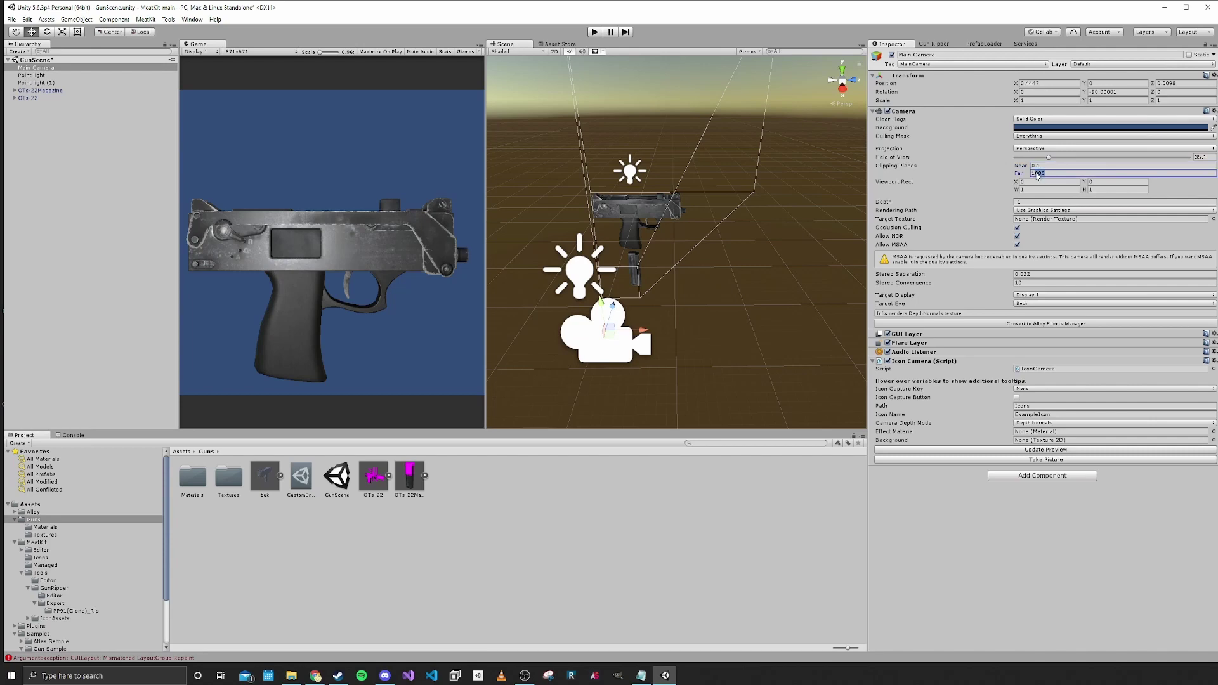
{"action": "type", "text": "10"}
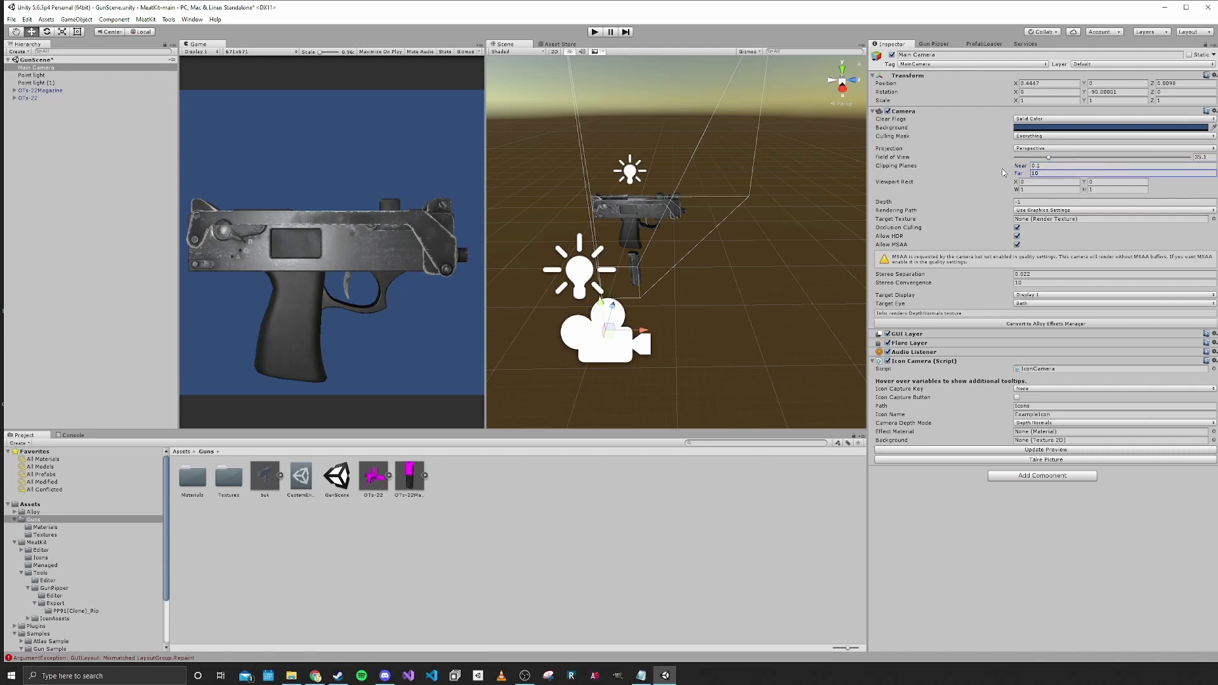
- Collapse the Camera component's settings on the Main Camera
{"action": "right_click_drag", "start_coordinate": [837, 179], "coordinate": [687, 194]}
{"action": "middle_click_drag", "start_coordinate": [521, 164], "coordinate": [668, 213]}
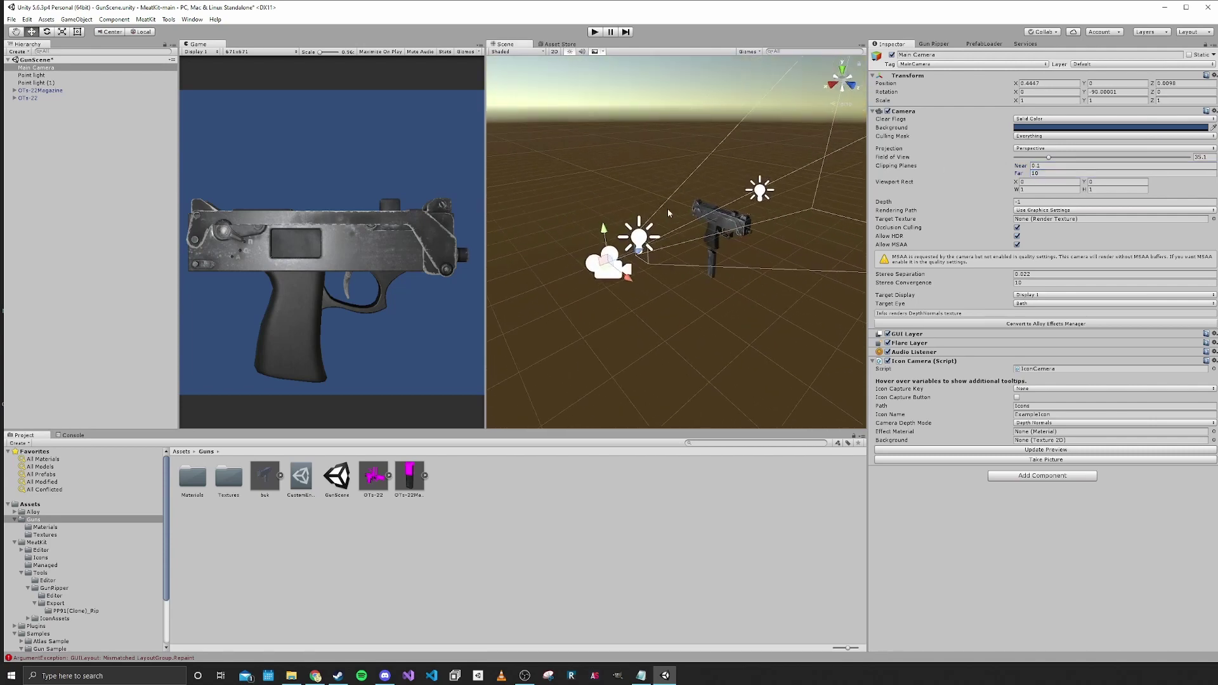
{"action": "left_click_drag", "start_coordinate": [669, 212], "coordinate": [654, 215], "text": "alt"}
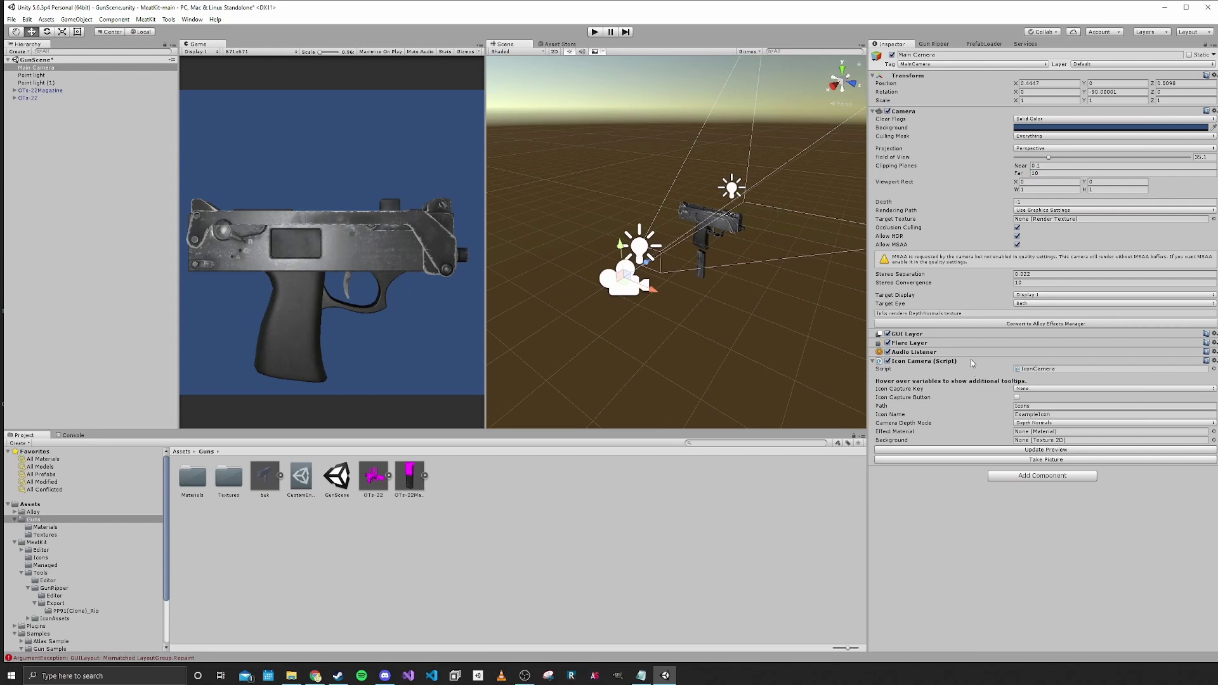
{"action": "left_click", "coordinate": [875, 111]}
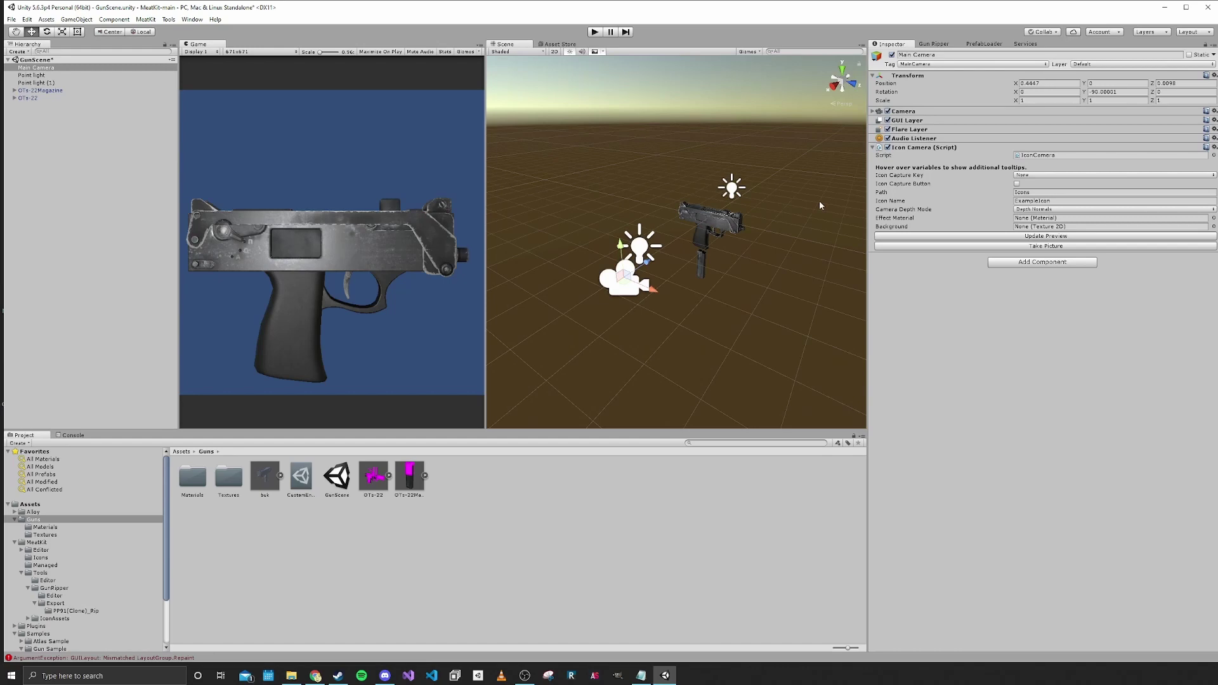
{"action": "left_click_drag", "start_coordinate": [685, 256], "coordinate": [742, 245], "text": "alt"}
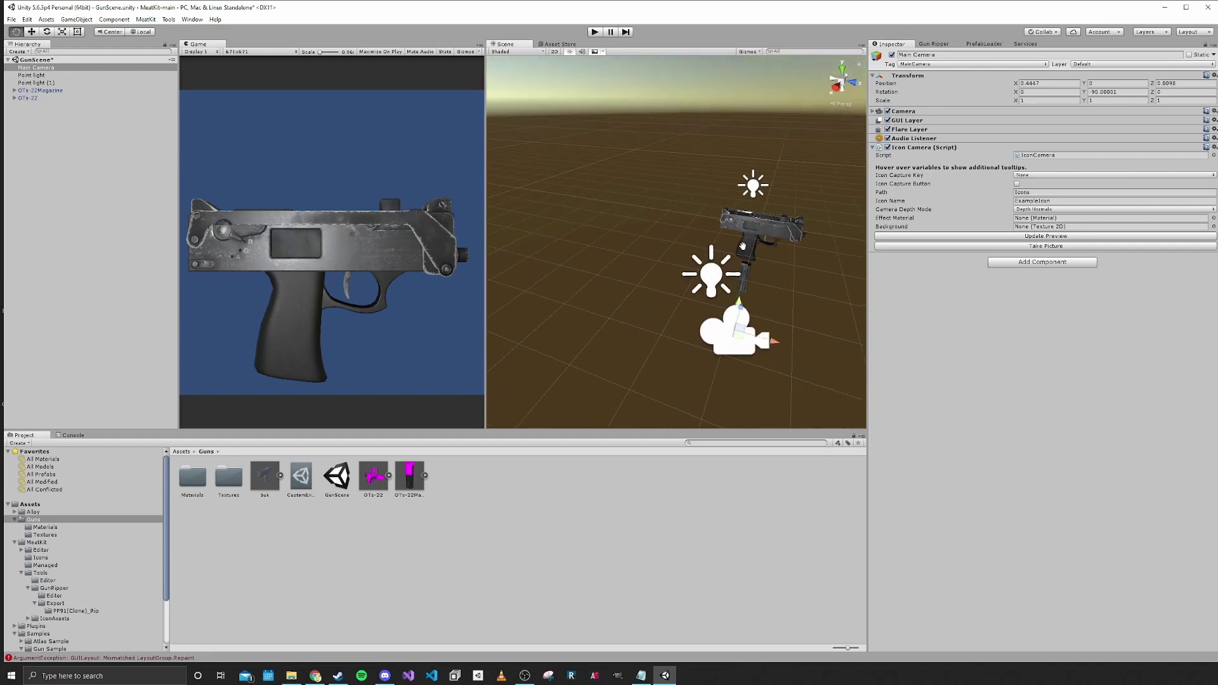
{"action": "middle_click_drag", "start_coordinate": [742, 245], "coordinate": [666, 249]}
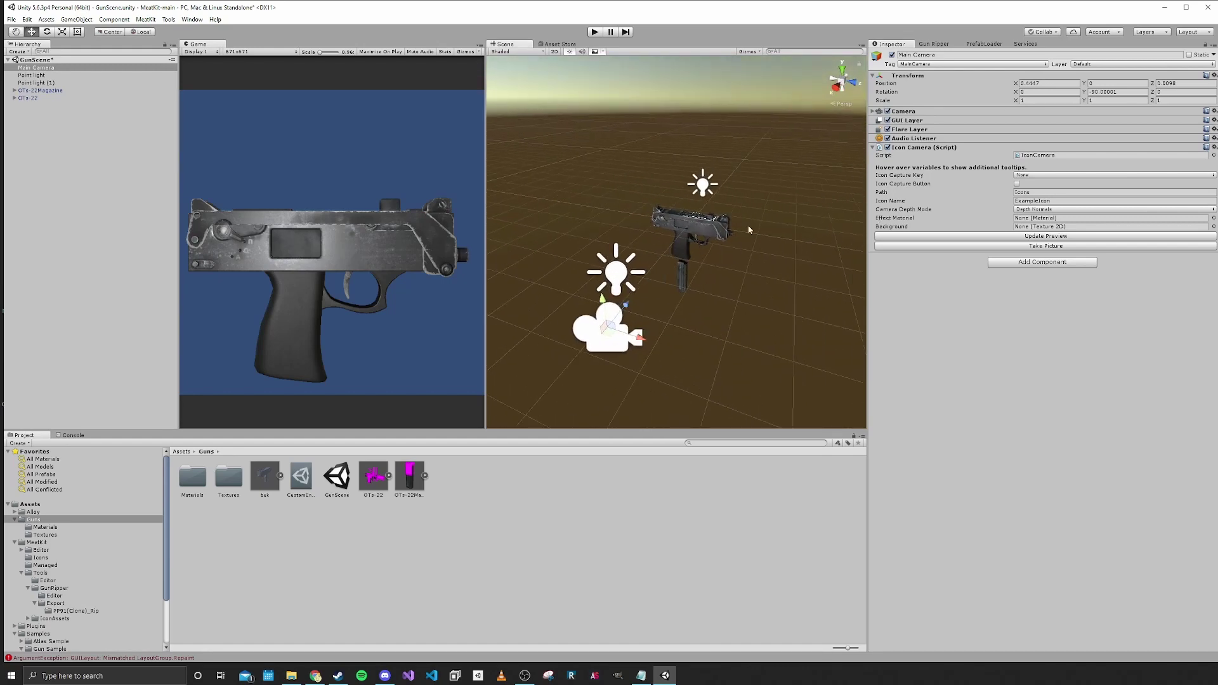
- Create a folder named Icon in the top-level Assets folder
{"action": "left_click", "coordinate": [184, 452]}
{"action": "right_click", "coordinate": [318, 534]}
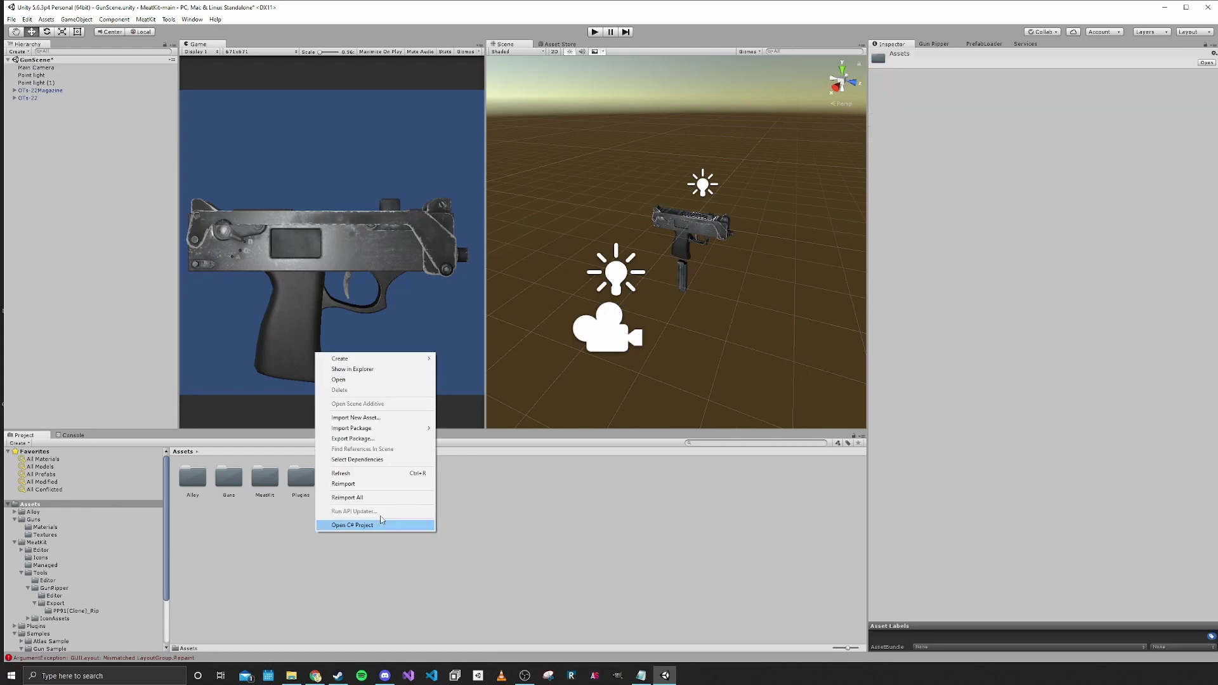
{"action": "mouse_move", "coordinate": [352, 365]}
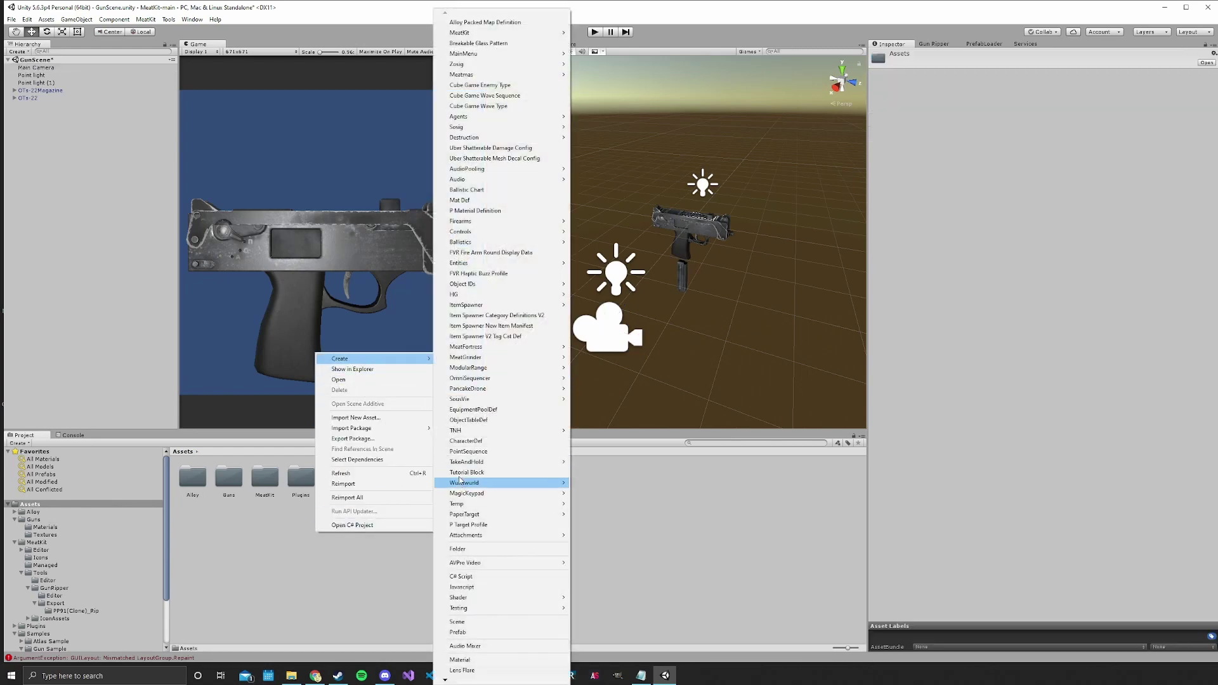
{"action": "left_click", "coordinate": [458, 548]}
{"action": "key", "text": "Return"}
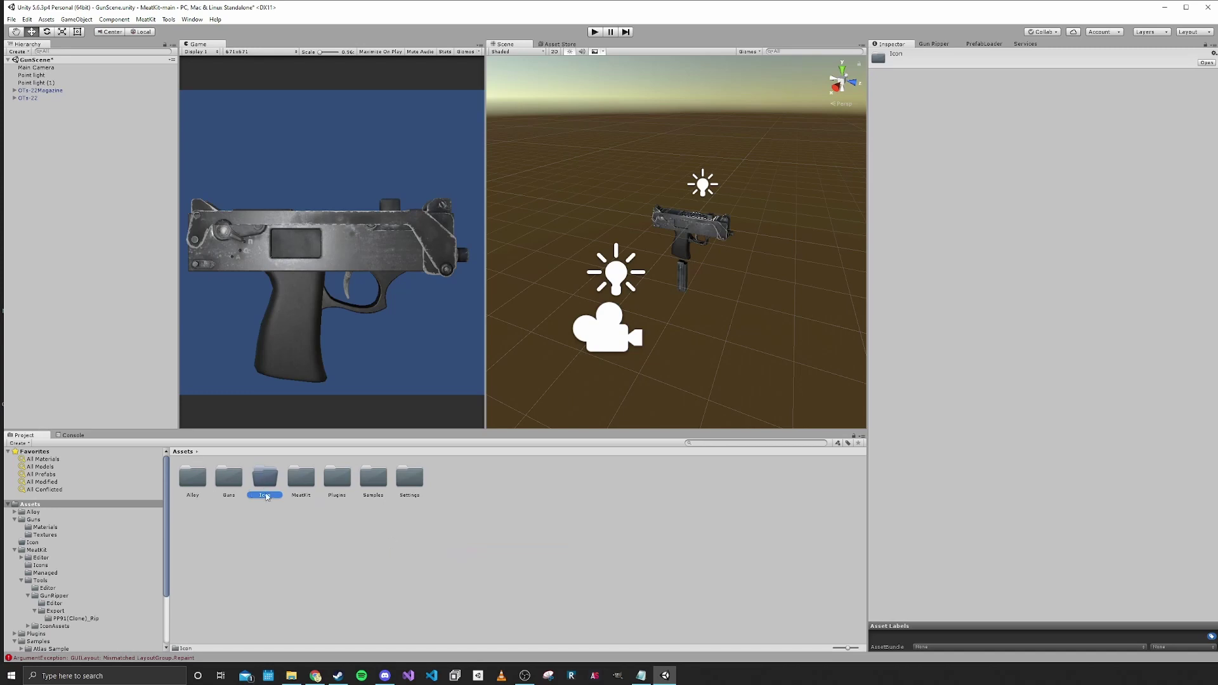
- Assign the IconBackground 1 texture as the Background of the Main Camera's Icon Camera component
{"action": "left_click", "coordinate": [45, 68]}
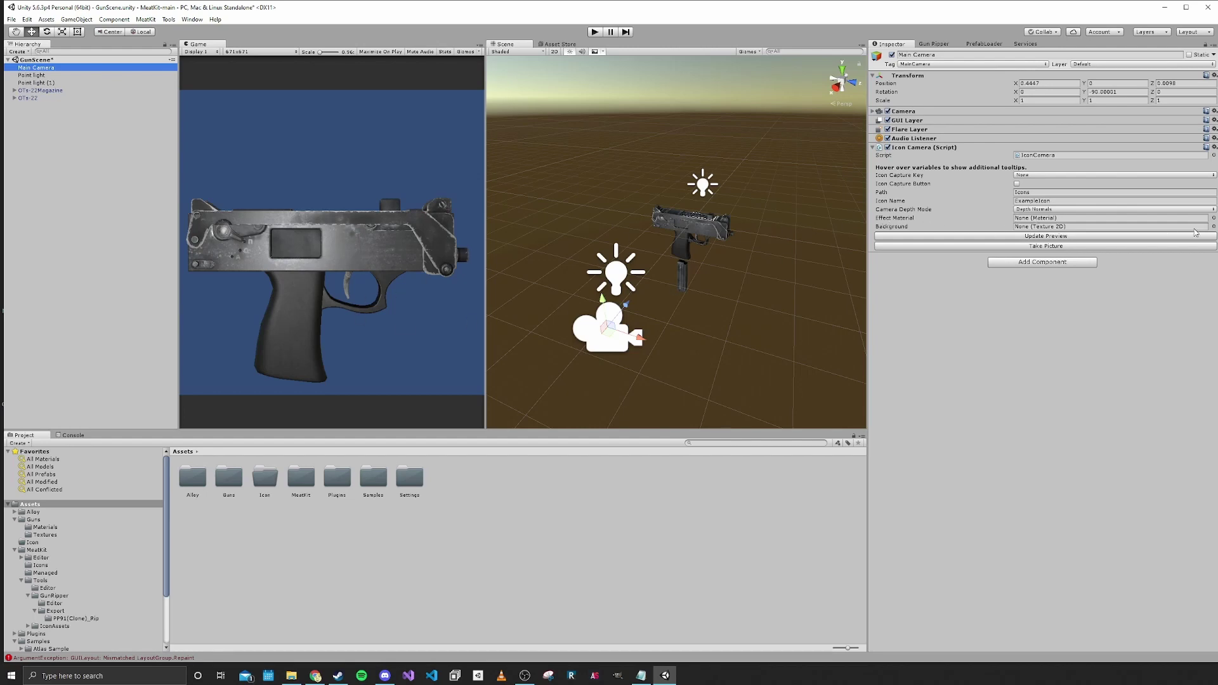
{"action": "left_click", "coordinate": [1213, 227]}
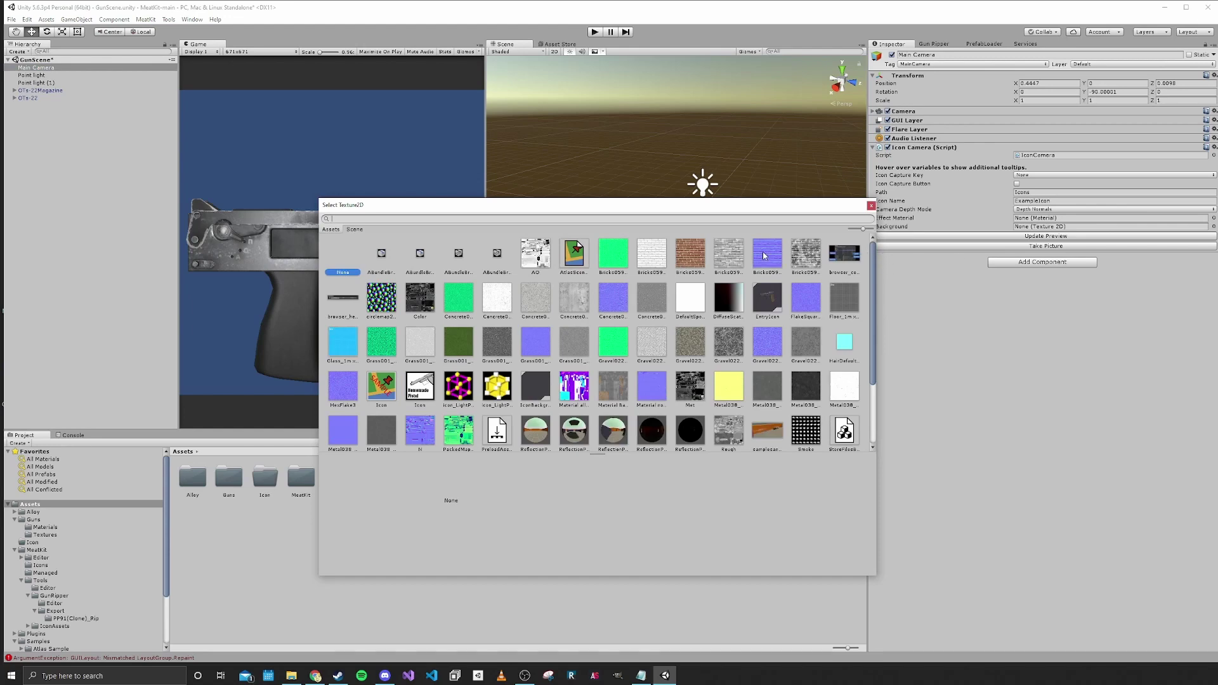
{"action": "double_click", "coordinate": [533, 388]}
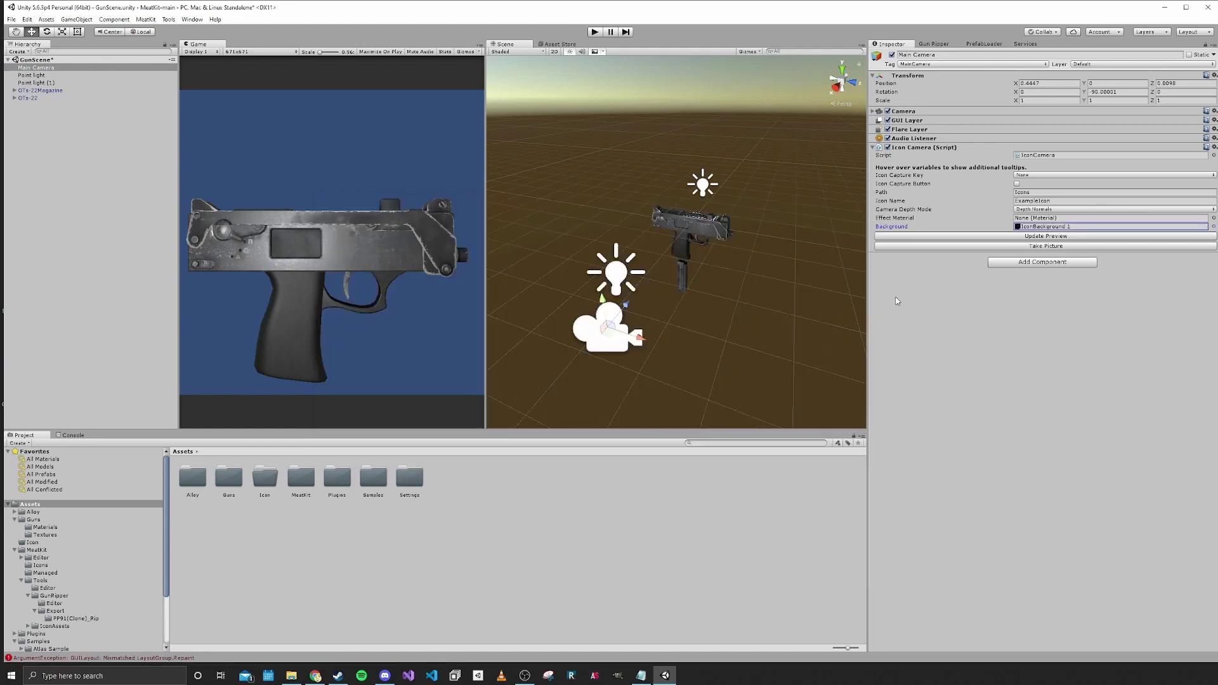
- Search the texture picker for icon and reselect IconBackground 1 as the Icon Camera's Background
{"action": "left_click", "coordinate": [1213, 226]}
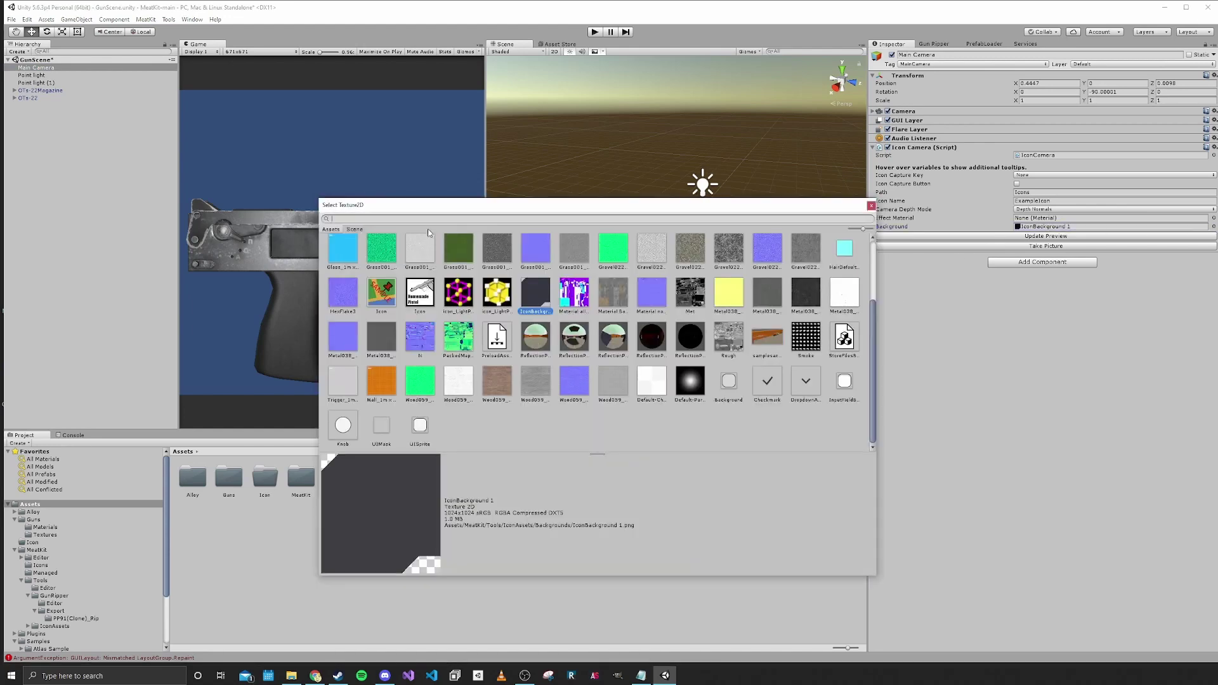
{"action": "type", "text": "icon"}
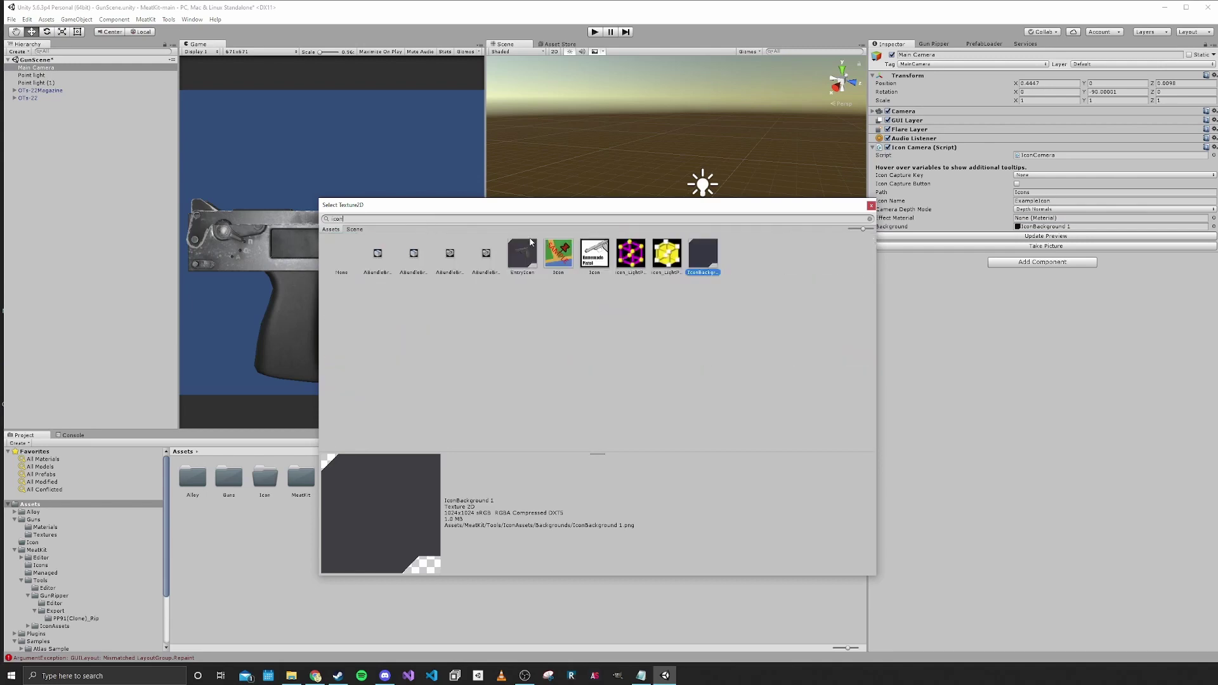
{"action": "double_click", "coordinate": [698, 251]}
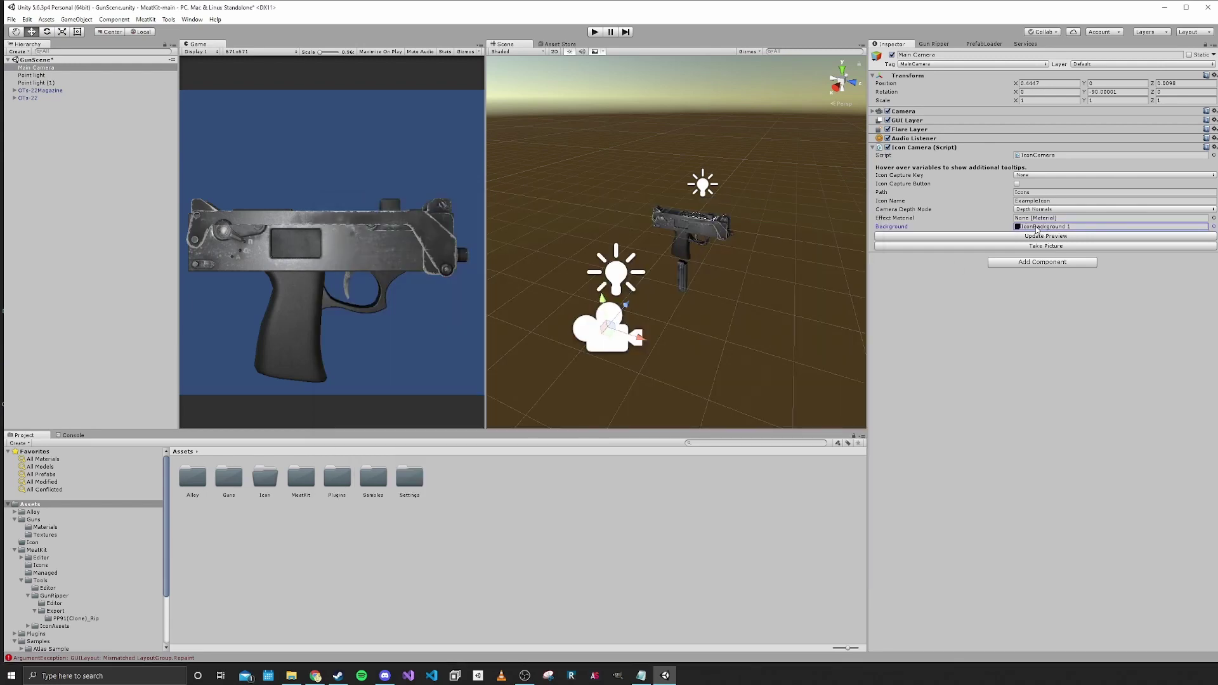
- Try to take a picture with the Icon Camera and check the Icon folder for the captured image
{"action": "right_click_drag", "start_coordinate": [735, 244], "coordinate": [745, 244]}
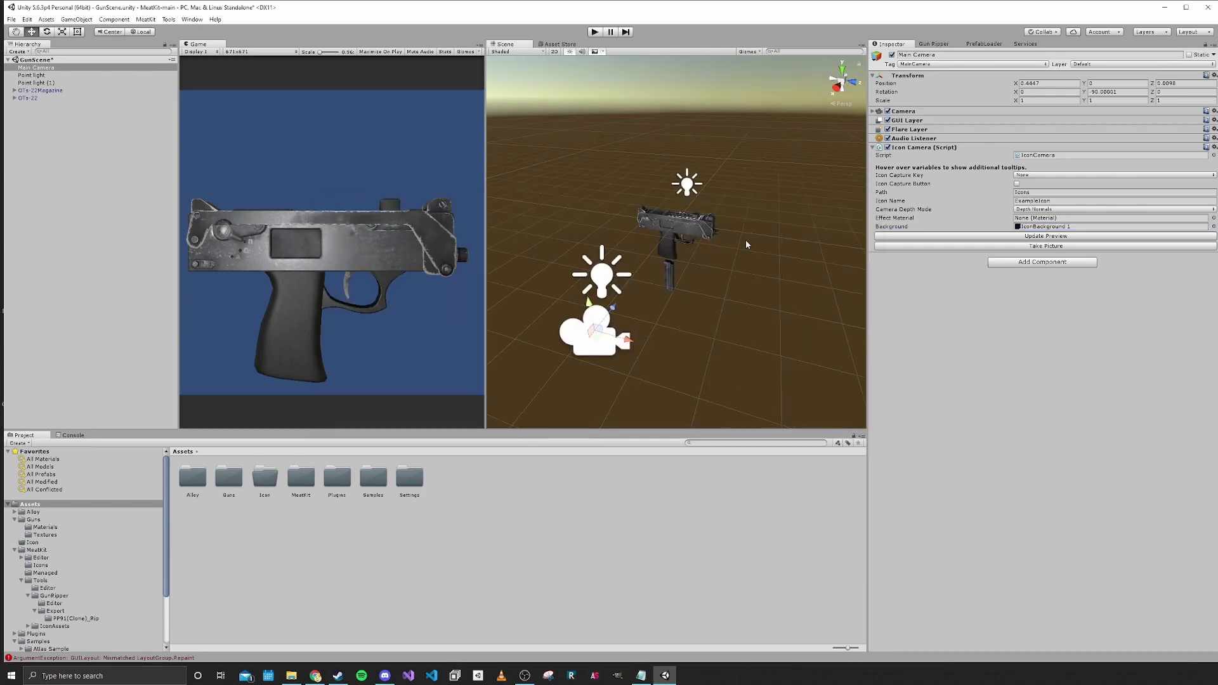
{"action": "left_click", "coordinate": [993, 246]}
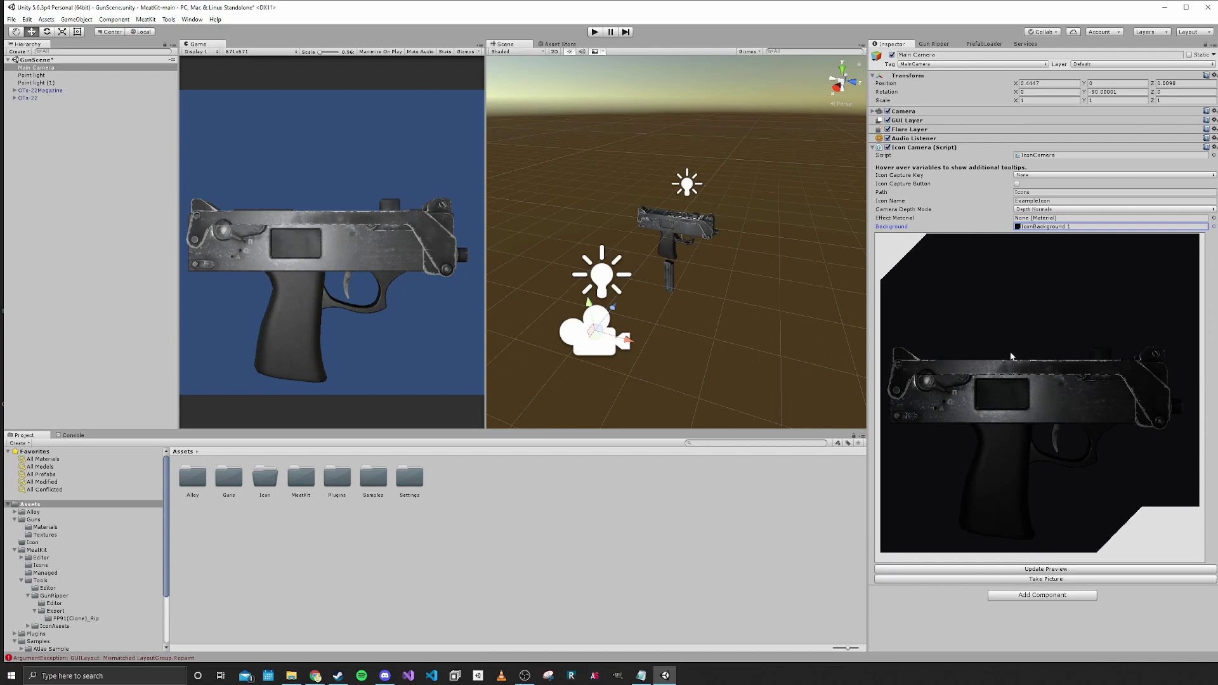
{"action": "left_click", "coordinate": [1035, 579]}
{"action": "double_click", "coordinate": [264, 477]}
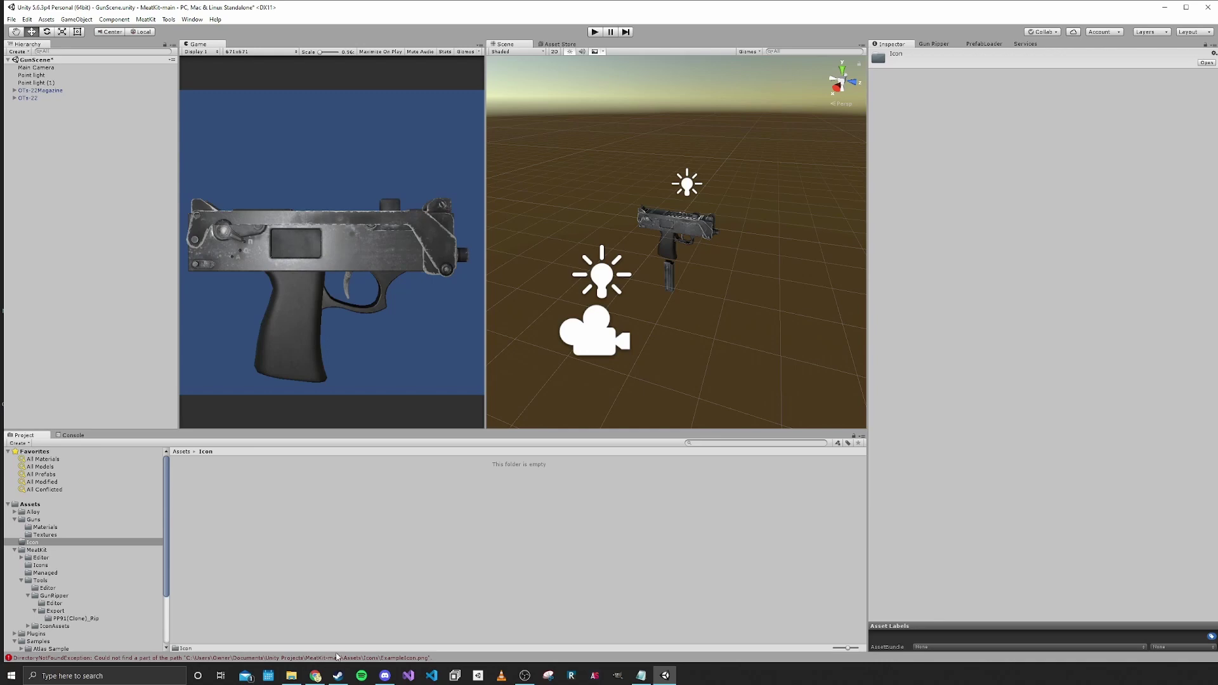
- Rename the Icon folder in the top-level Assets folder to Icons
{"action": "left_click", "coordinate": [182, 451]}
{"action": "left_click", "coordinate": [264, 495]}
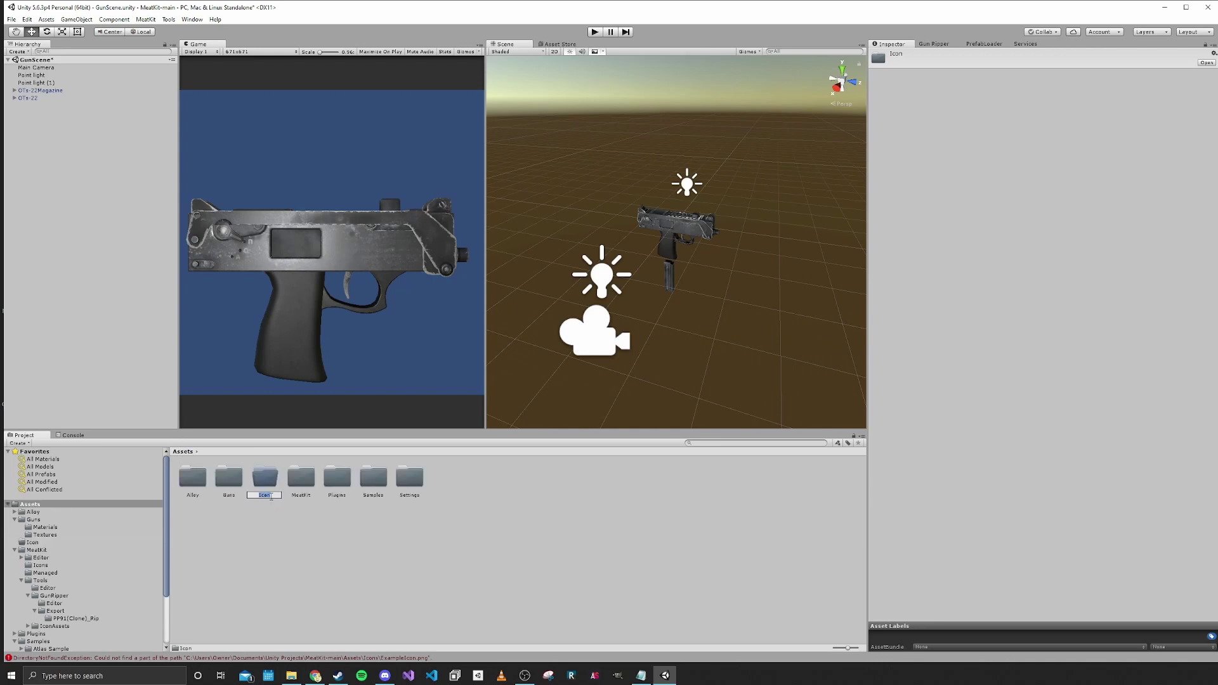
{"action": "left_click", "coordinate": [272, 495]}
{"action": "type", "text": "s"}
{"action": "key", "text": "Return"}
- Take a picture with the Main Camera's Icon Camera and view the saved ExampleIcon image in the Icons folder
{"action": "left_click", "coordinate": [31, 68]}
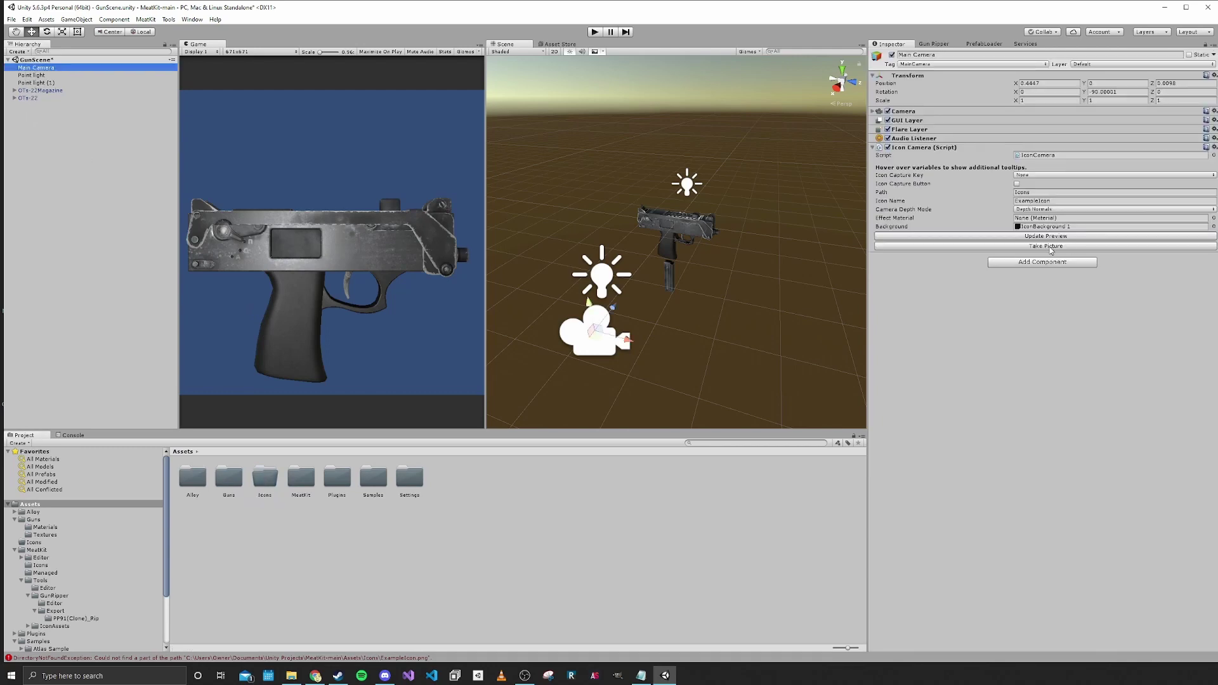
{"action": "left_click", "coordinate": [1039, 578]}
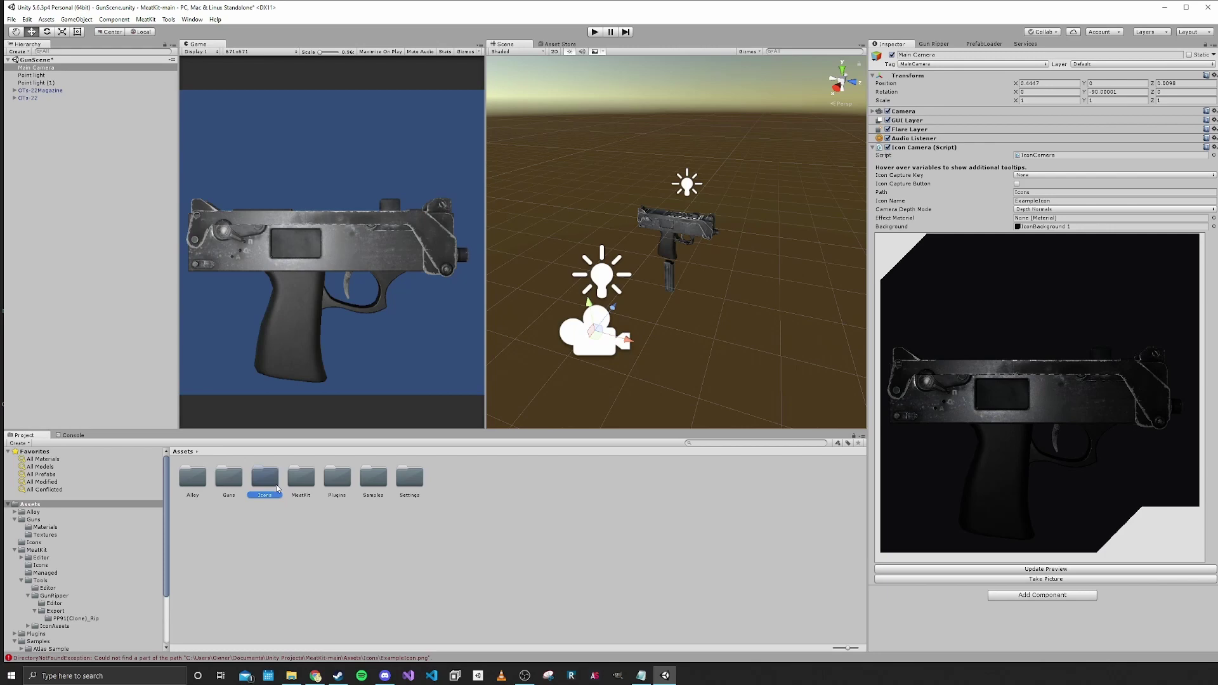
{"action": "double_click", "coordinate": [272, 481]}
{"action": "left_click", "coordinate": [194, 474]}
{"action": "double_click", "coordinate": [198, 474]}
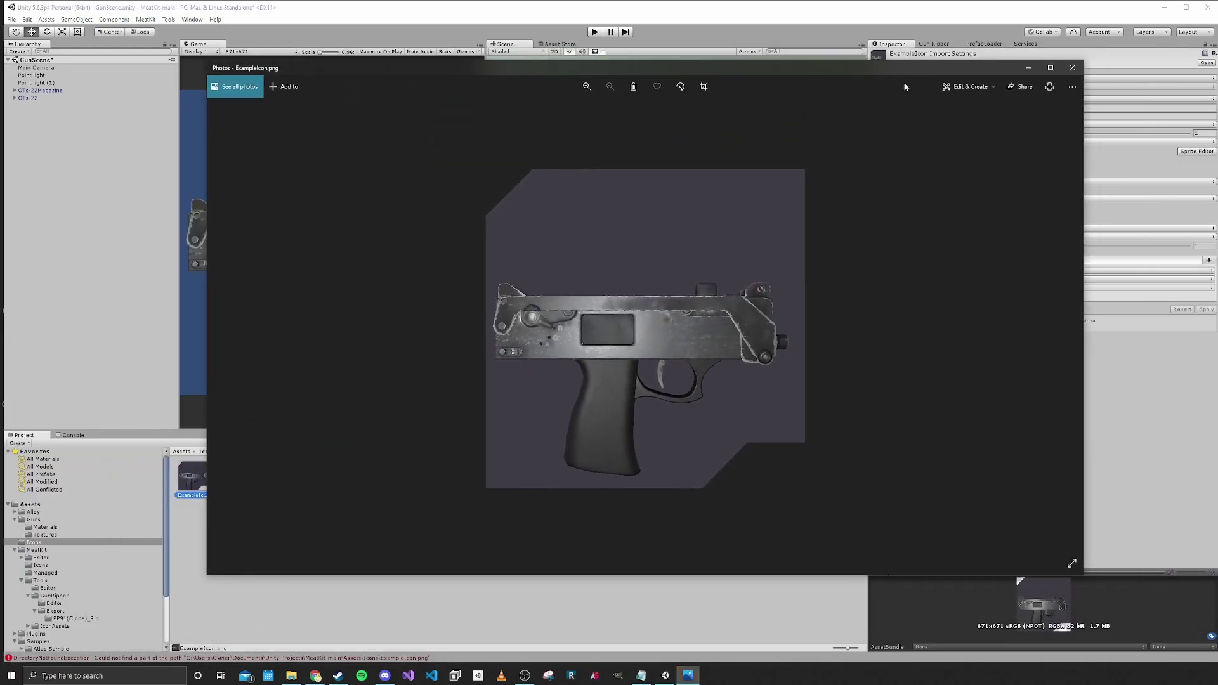
{"action": "left_click", "coordinate": [1072, 68]}
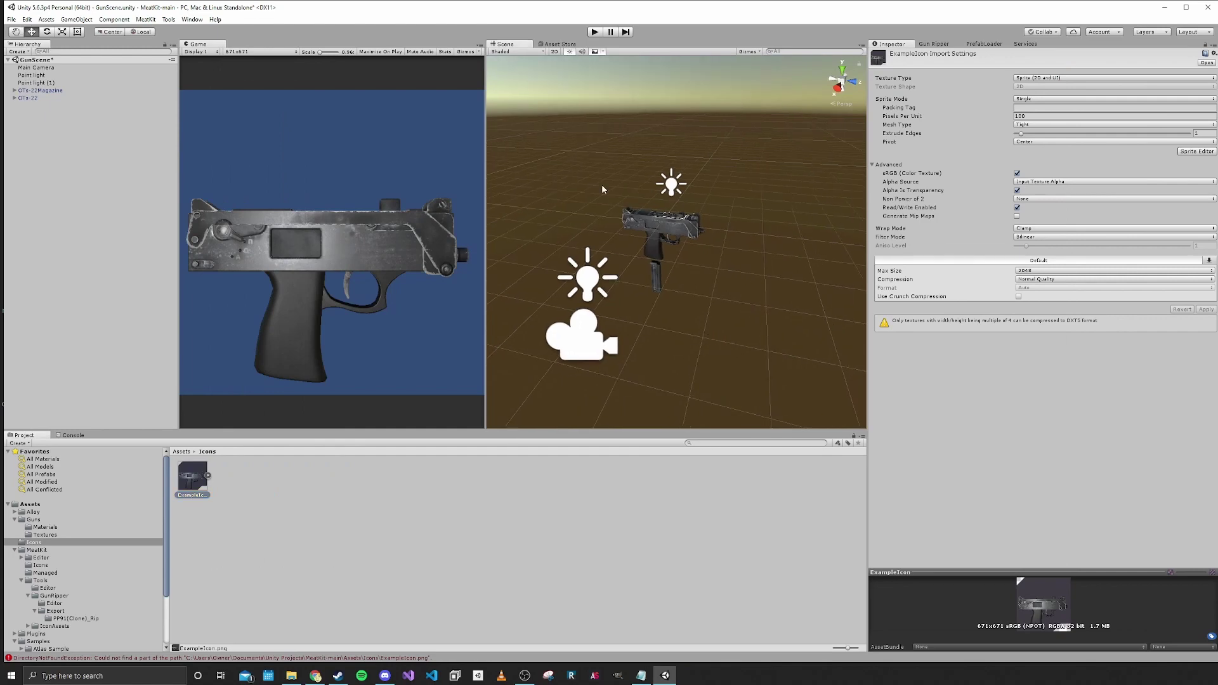
- Move the Main Camera to the opposite side of the gun and rotate it to about 123° on Y
{"action": "left_click", "coordinate": [30, 98]}
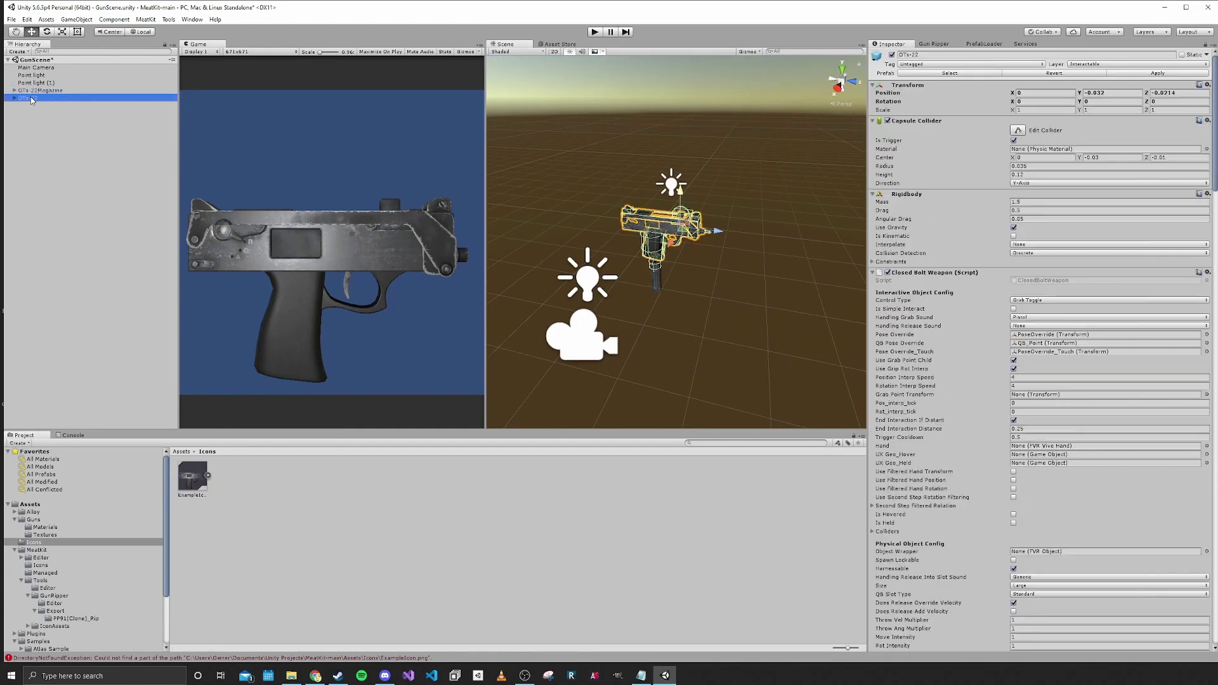
{"action": "double_click", "coordinate": [35, 67]}
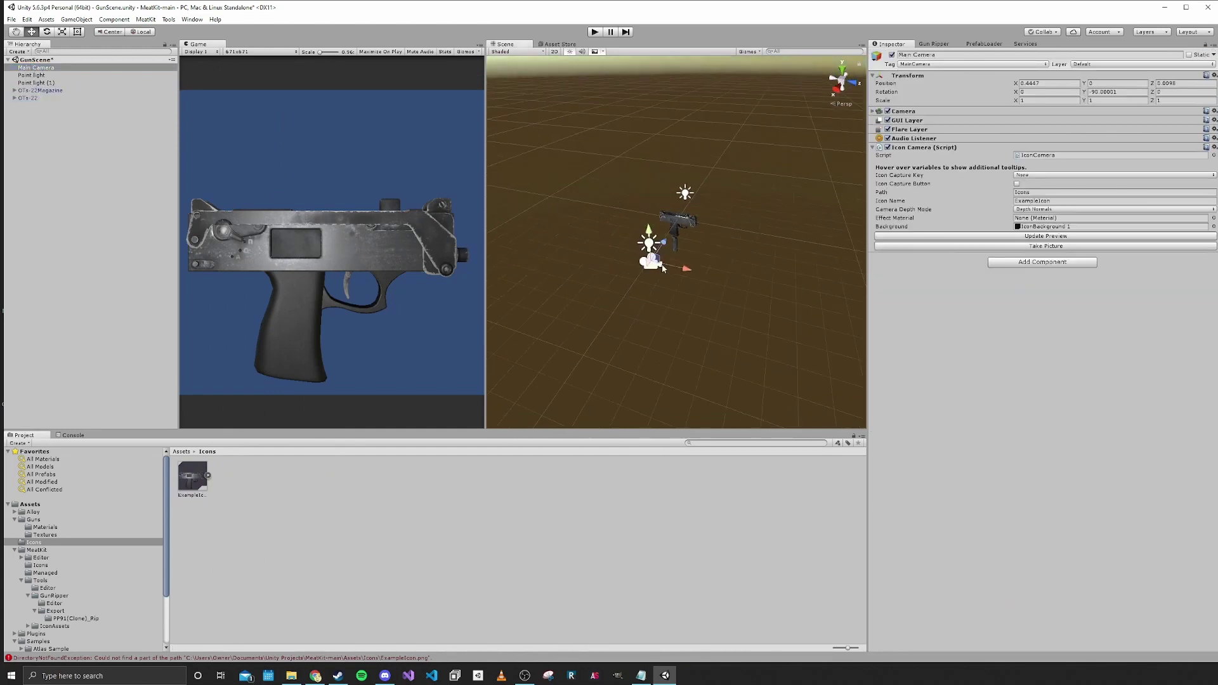
{"action": "right_click_drag", "start_coordinate": [668, 264], "coordinate": [437, 225]}
{"action": "left_click_drag", "start_coordinate": [733, 246], "coordinate": [885, 247]}
{"action": "key", "text": "f"}
{"action": "key", "text": "e"}
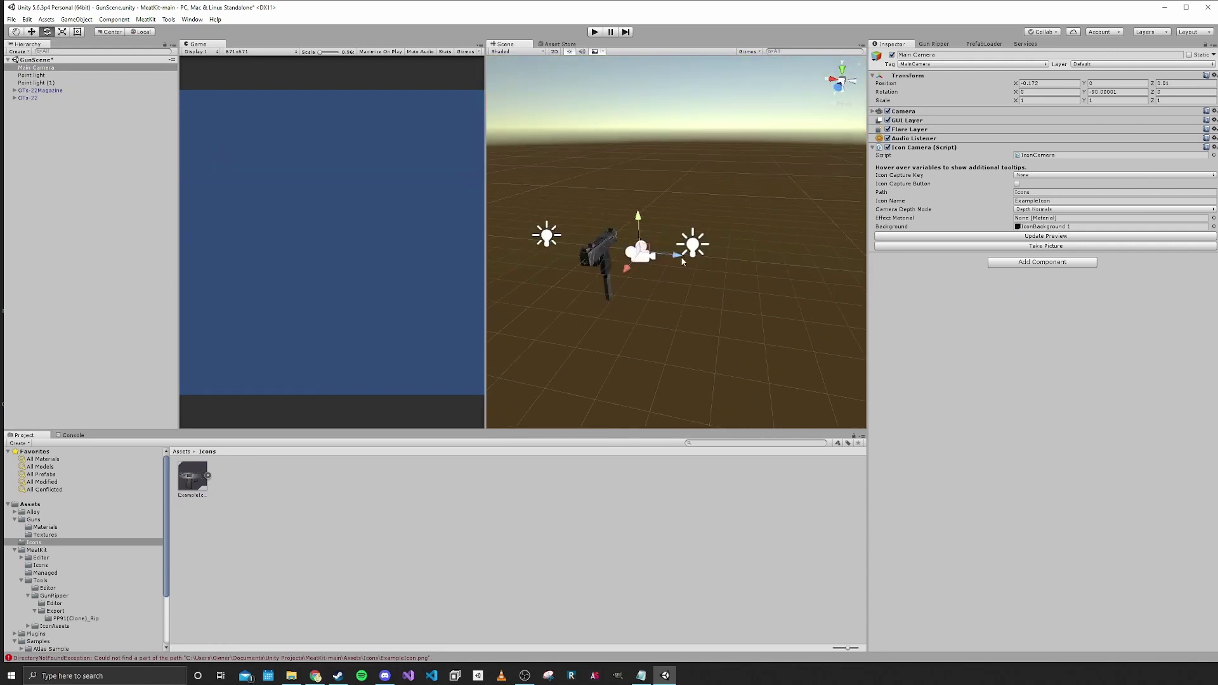
{"action": "left_click_drag", "start_coordinate": [659, 267], "coordinate": [418, 271], "text": "ctrl"}
{"action": "key", "text": "w"}
{"action": "left_click_drag", "start_coordinate": [608, 251], "coordinate": [663, 341]}
{"action": "key", "text": "e"}
{"action": "key", "text": "w"}
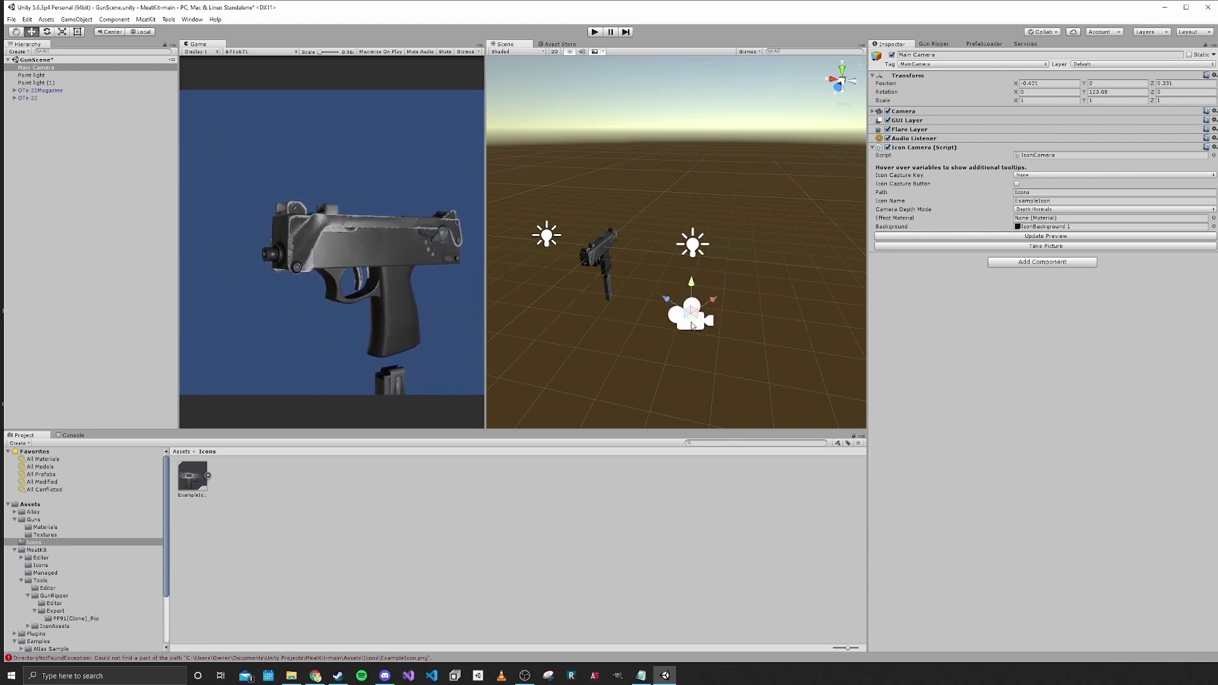
- Raise the Main Camera and tilt it about 19° on X so it looks down at the gun
{"action": "key", "text": "e"}
{"action": "left_click_drag", "start_coordinate": [692, 325], "coordinate": [645, 256]}
{"action": "key", "text": "w"}
{"action": "key", "text": "e"}
{"action": "key", "text": "w"}
{"action": "key", "text": "d"}
{"action": "right_click_drag", "start_coordinate": [644, 256], "coordinate": [533, 245]}
{"action": "left_click_drag", "start_coordinate": [623, 256], "coordinate": [635, 257]}
{"action": "right_click_drag", "start_coordinate": [635, 257], "coordinate": [685, 262]}
{"action": "key", "text": "a"}
{"action": "key", "text": "w"}
{"action": "key", "text": "s"}
{"action": "key", "text": "e"}
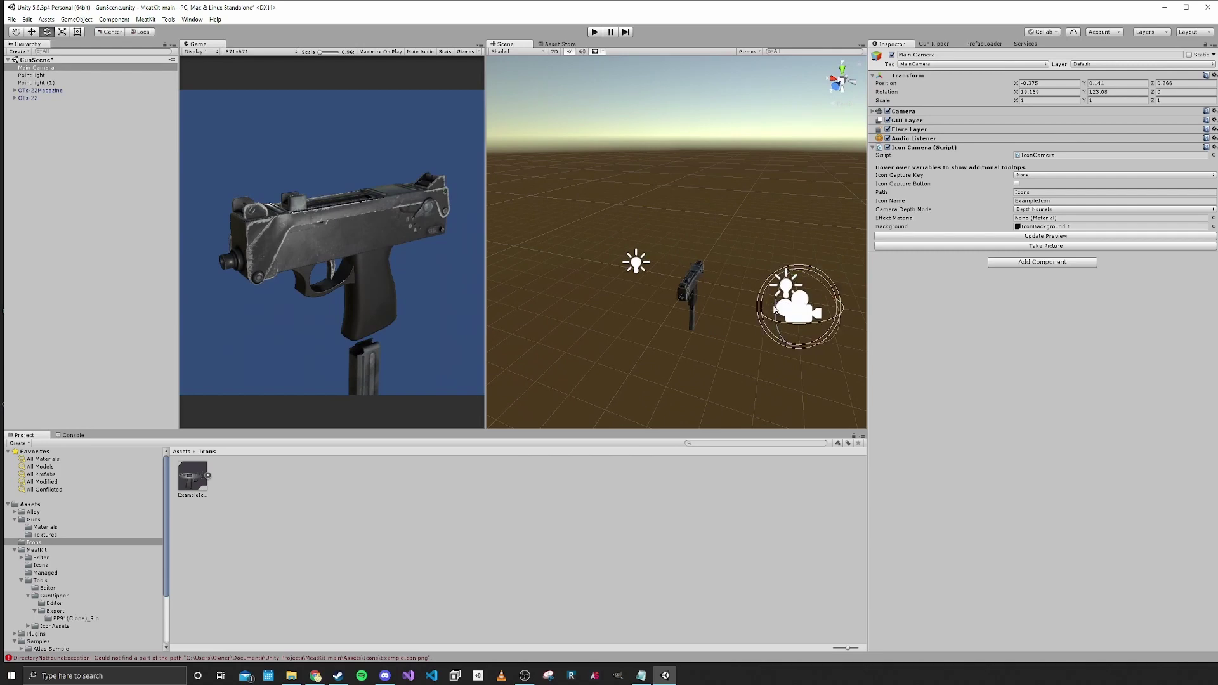
- Roll the Main Camera to about -25° on Z and reposition it so the gun sits diagonally in frame
{"action": "left_click_drag", "start_coordinate": [769, 307], "coordinate": [777, 274]}
{"action": "right_click_drag", "start_coordinate": [709, 267], "coordinate": [620, 280]}
{"action": "key", "text": "a"}
{"action": "key", "text": "d"}
{"action": "key", "text": "w"}
{"action": "middle_click_drag", "start_coordinate": [782, 335], "coordinate": [709, 321]}
{"action": "left_click_drag", "start_coordinate": [706, 305], "coordinate": [709, 306]}
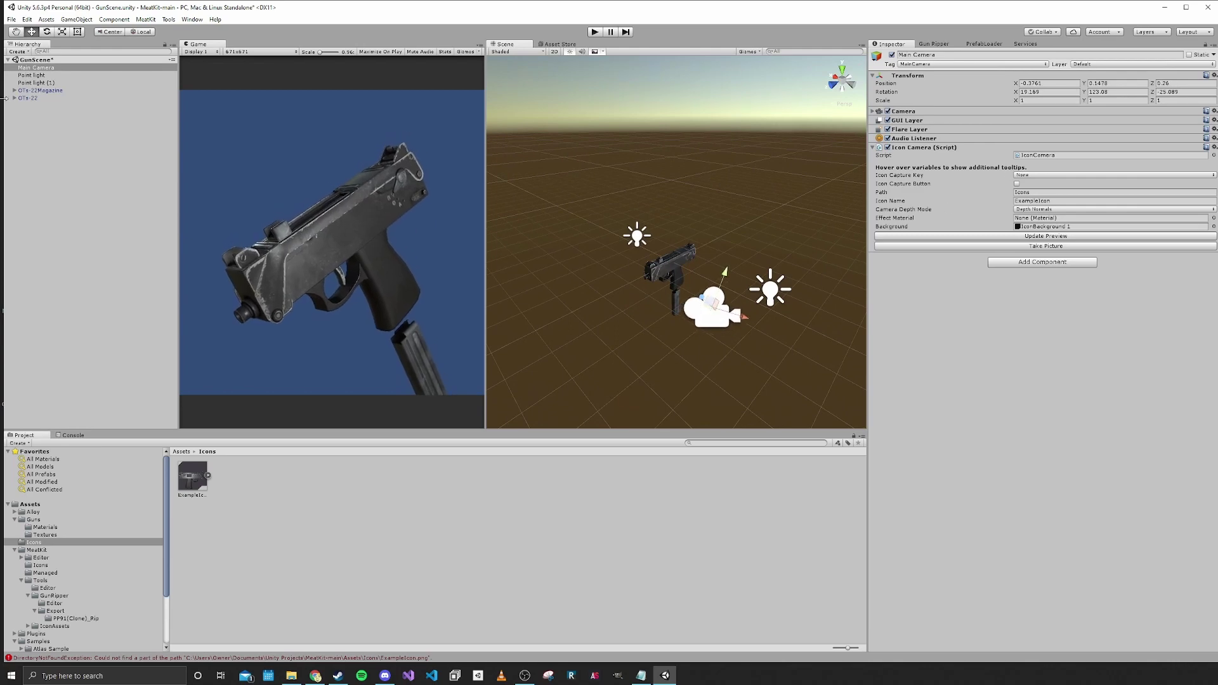
- Deactivate the OTs-22Magazine object so only the gun appears in the camera view
{"action": "left_click", "coordinate": [26, 98]}
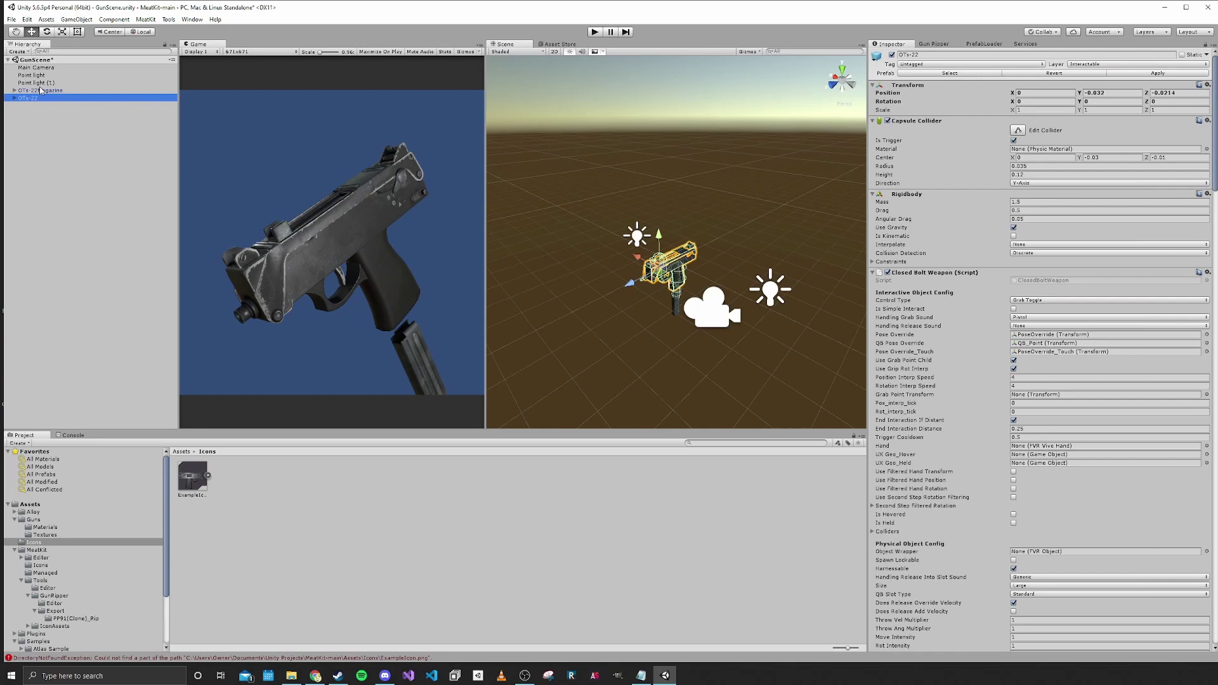
{"action": "left_click", "coordinate": [40, 91]}
{"action": "left_click", "coordinate": [891, 56]}
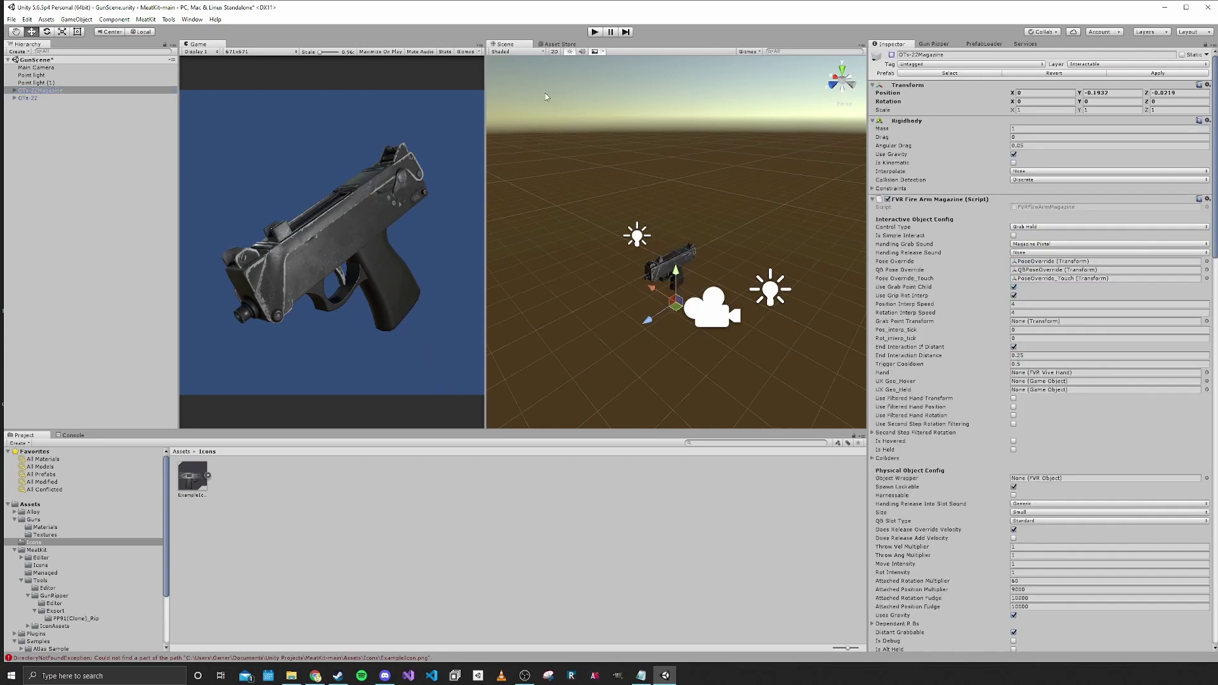
- Update the Icon Camera preview, take a new picture of the gun, and view the saved ExampleIcon image
{"action": "left_click", "coordinate": [35, 67]}
{"action": "left_click", "coordinate": [996, 238]}
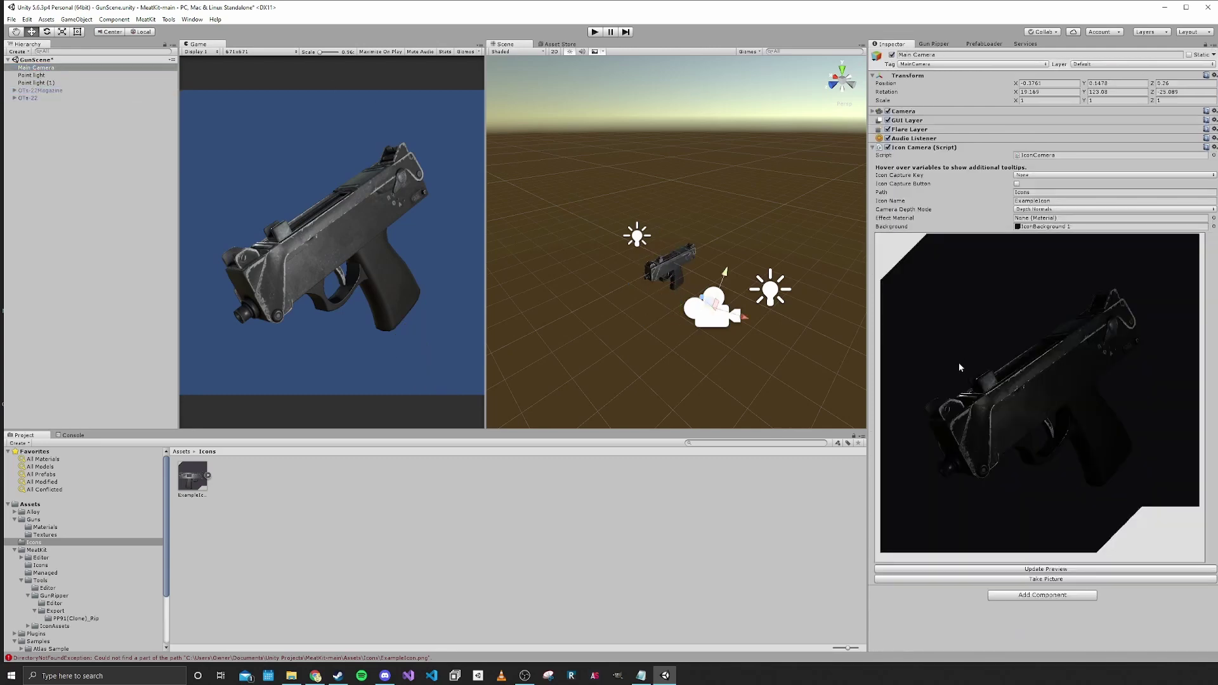
{"action": "left_click", "coordinate": [1018, 578]}
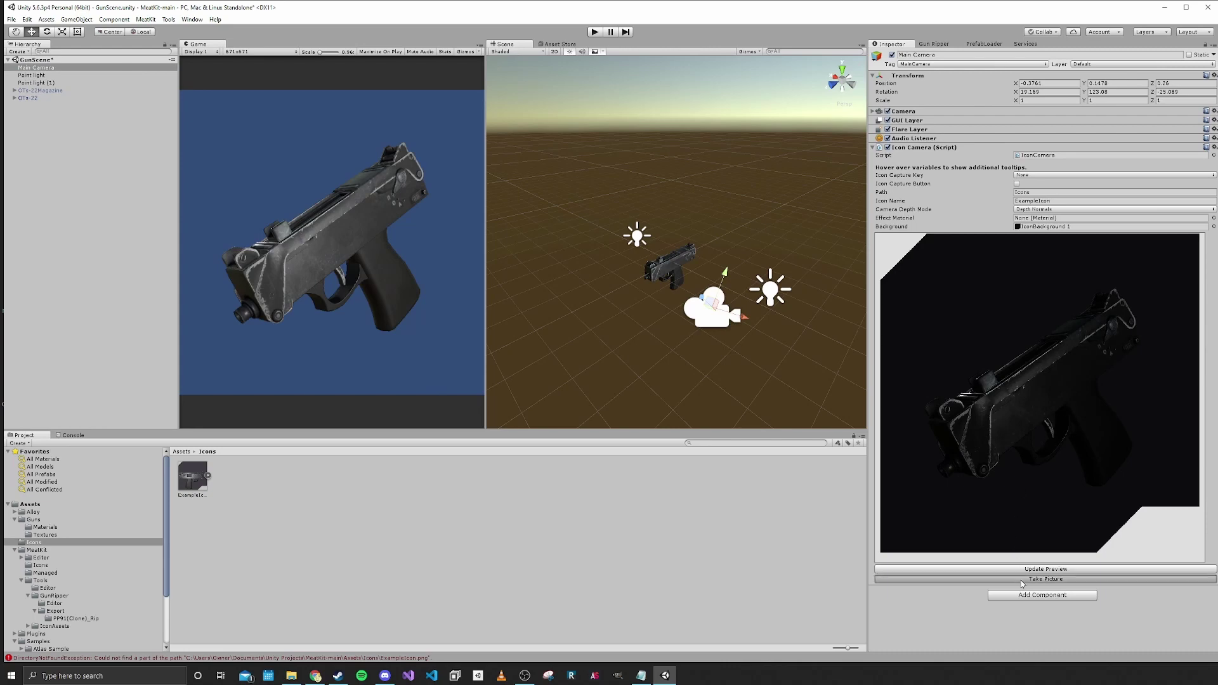
{"action": "double_click", "coordinate": [193, 476]}
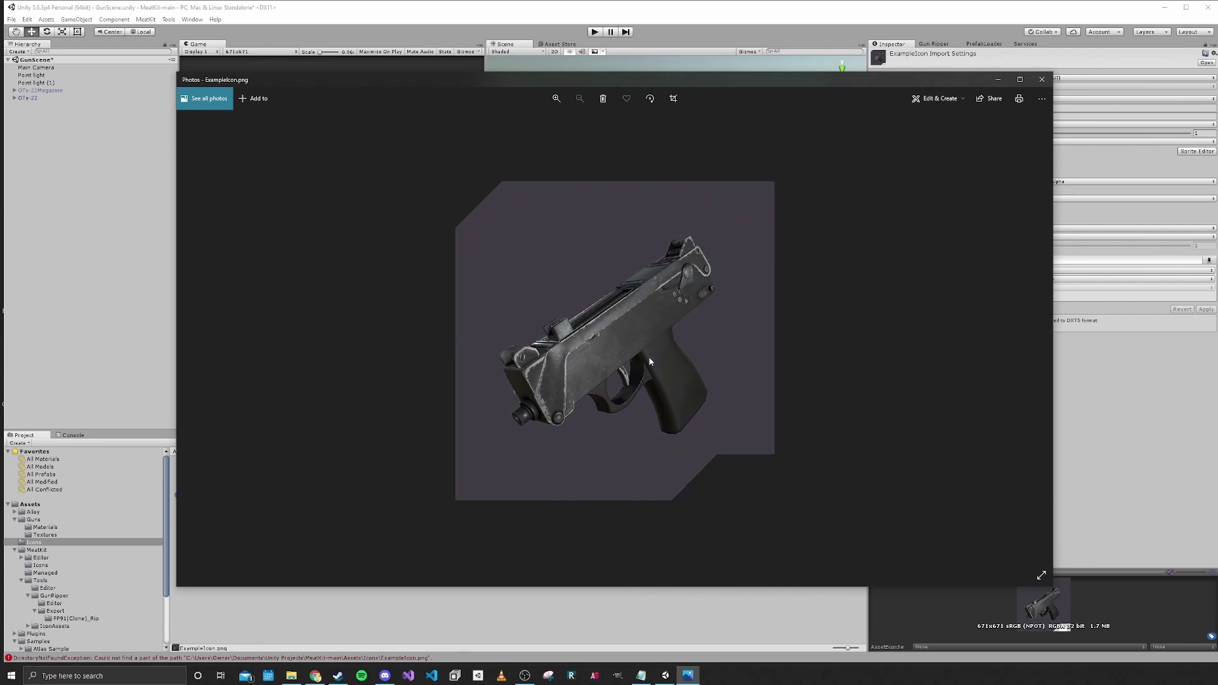
{"action": "left_click", "coordinate": [1042, 80]}
- Rename the ExampleIcon image as OTs-22Icon
{"action": "left_click", "coordinate": [192, 495]}
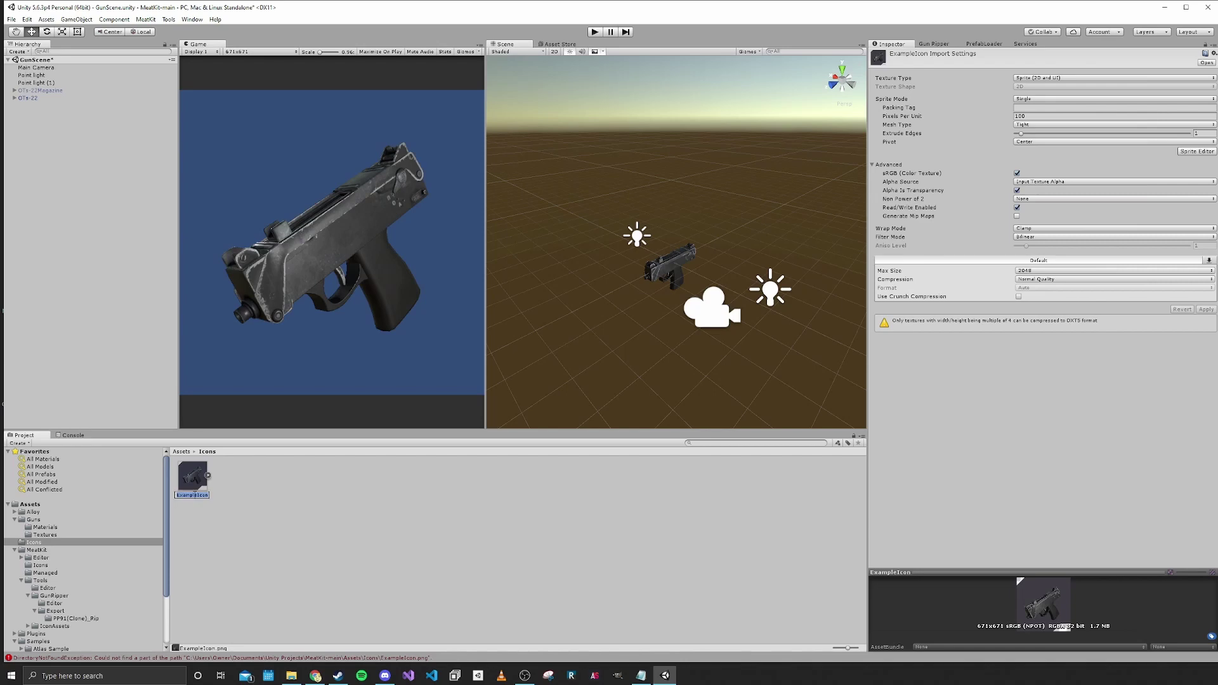
{"action": "type", "text": "OTs-22Icon"}
{"action": "key", "text": "Return"}
- Move the OTs-22Icon image from the Icons folder to the Guns folder and return to the top-level Assets folder
{"action": "scroll", "coordinate": [66, 566], "scroll_direction": "down", "scroll_amount": 2}
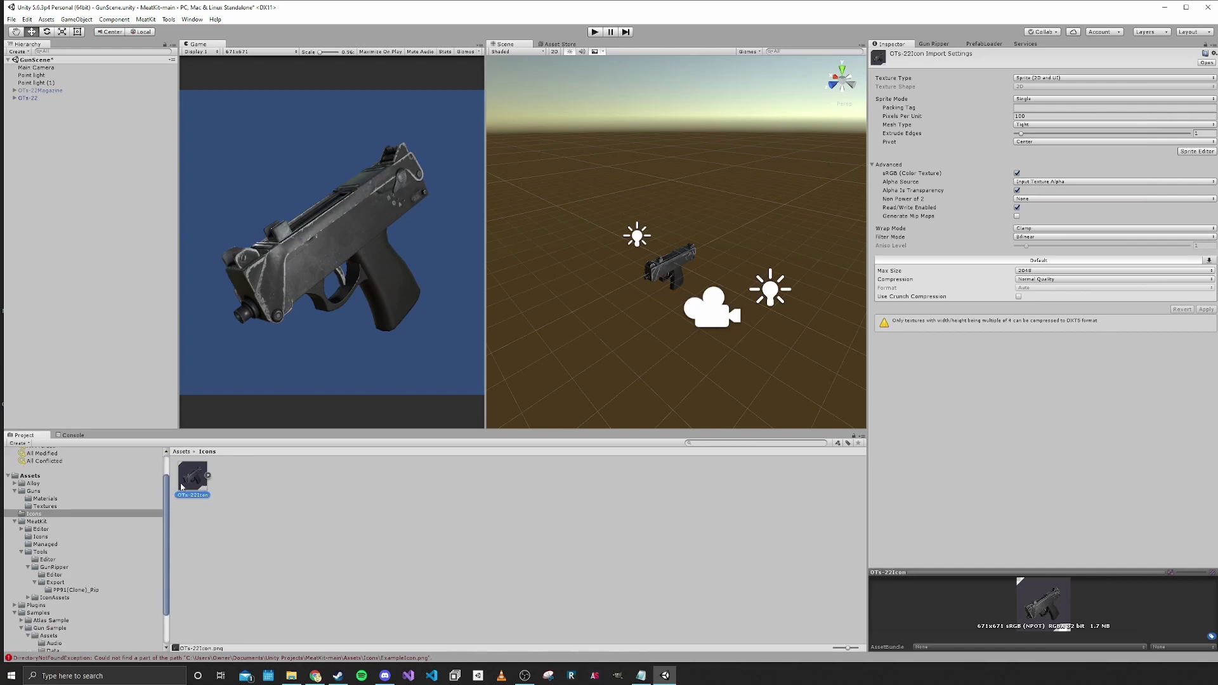
{"action": "scroll", "coordinate": [58, 561], "scroll_direction": "down", "scroll_amount": 3}
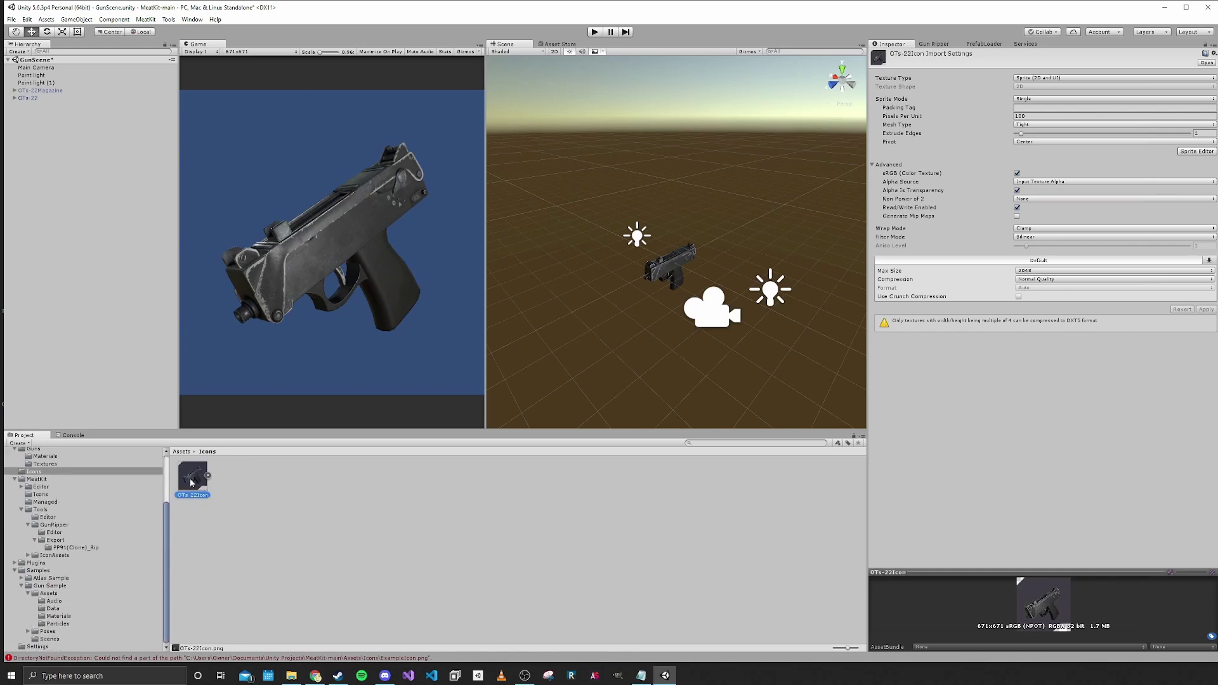
{"action": "scroll", "coordinate": [81, 589], "scroll_direction": "up", "scroll_amount": 3}
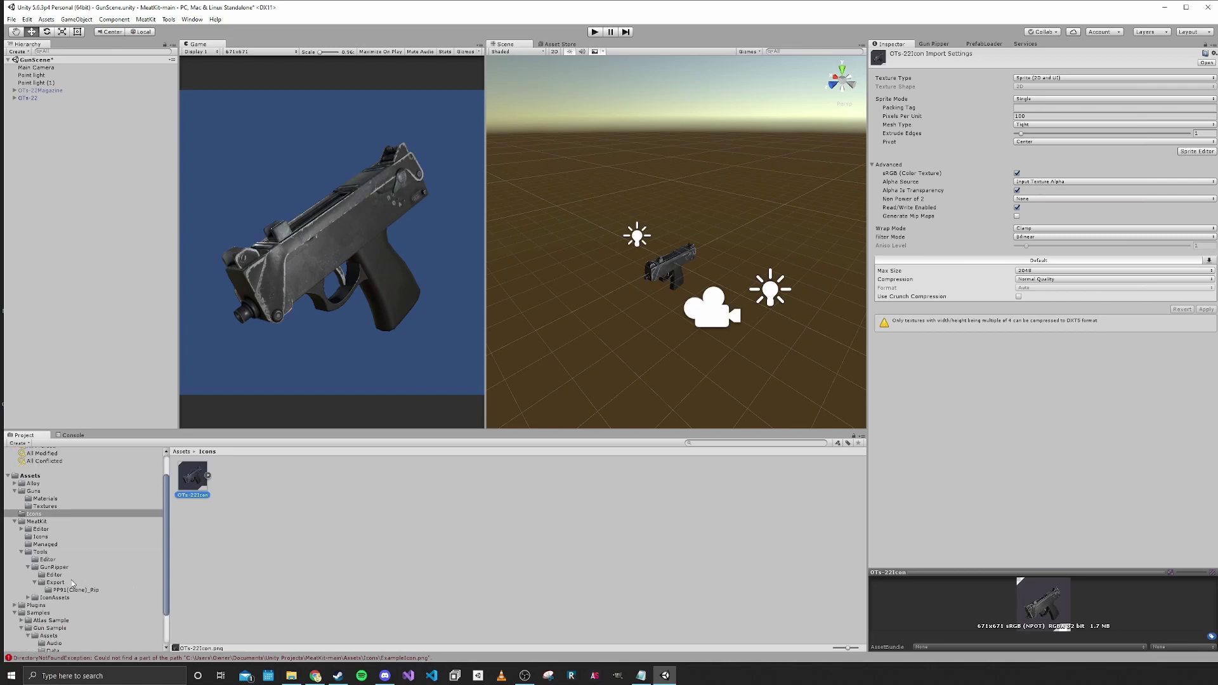
{"action": "left_click_drag", "start_coordinate": [66, 502], "coordinate": [37, 481]}
{"action": "left_click", "coordinate": [35, 477]}
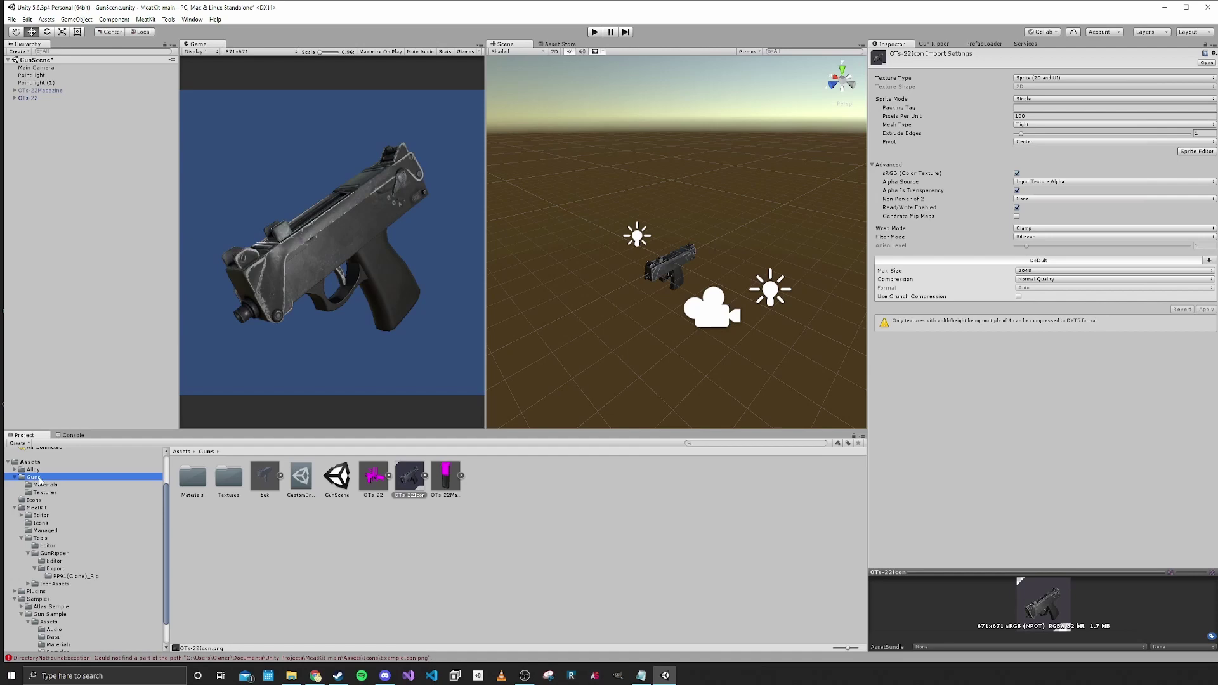
{"action": "left_click", "coordinate": [180, 452]}
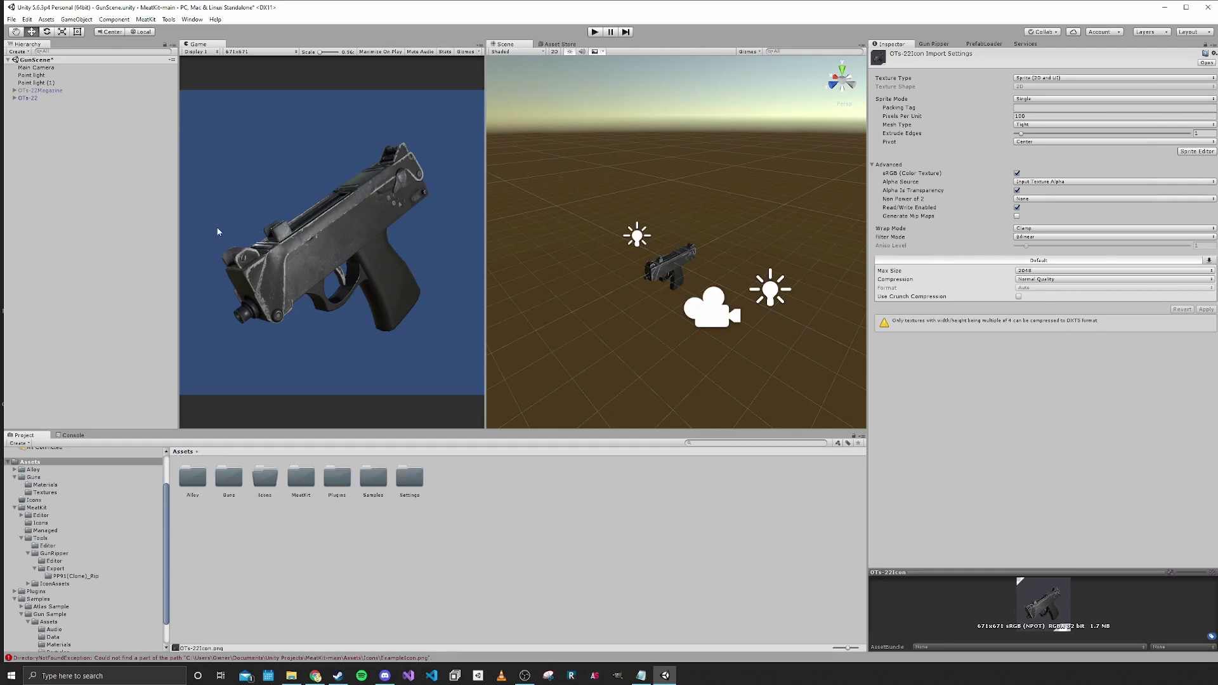
- Reactivate the OTs-22Magazine object and deactivate the OTs-22 gun
{"action": "left_click", "coordinate": [53, 91]}
{"action": "left_click", "coordinate": [892, 55]}
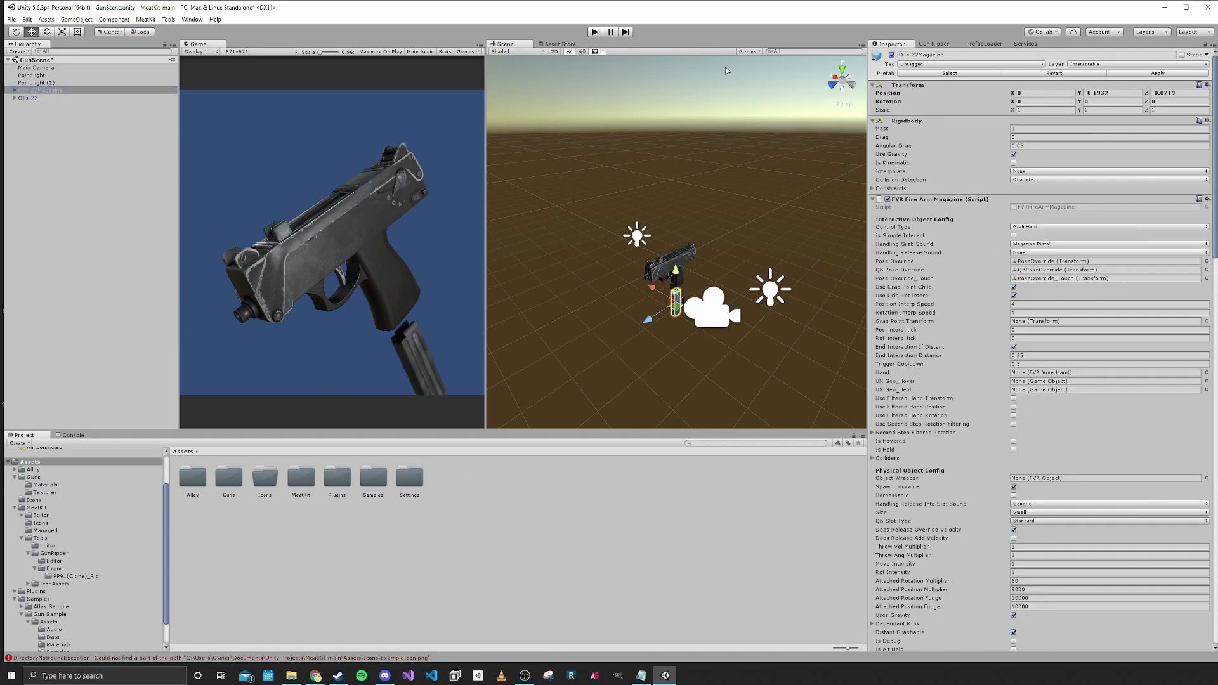
{"action": "left_click", "coordinate": [50, 97]}
{"action": "left_click", "coordinate": [892, 56]}
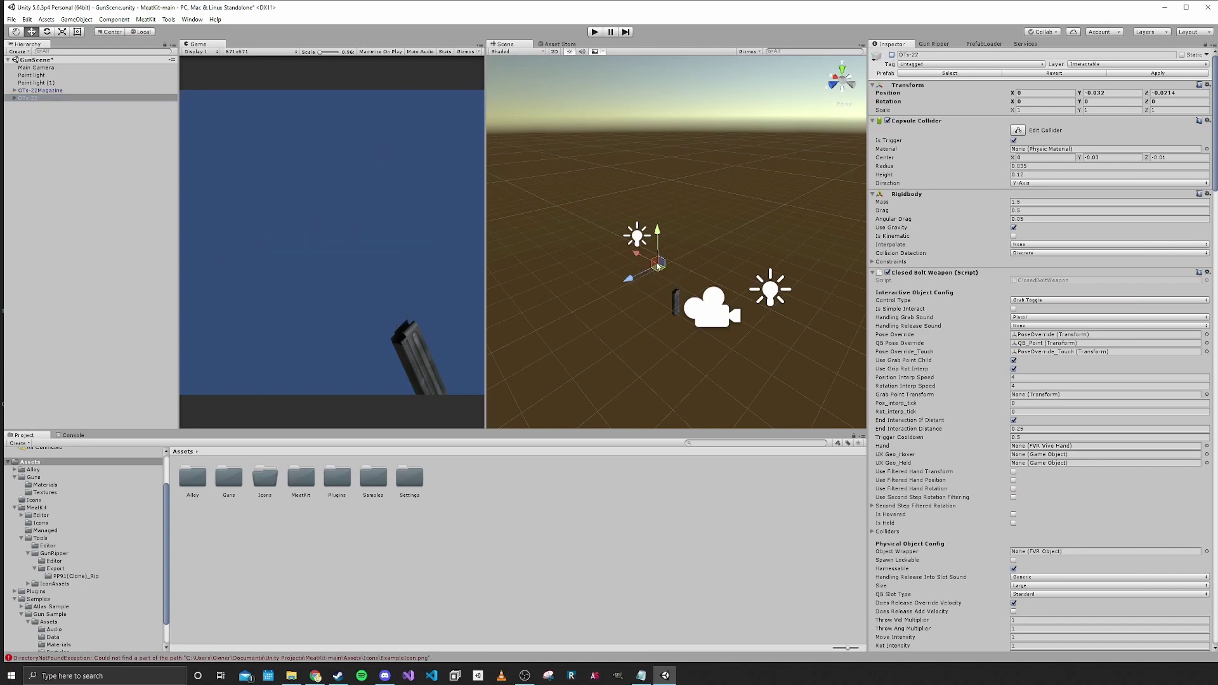
- Move the magazine to the middle of the camera view, at about Y -0.015 and Z 0.012
{"action": "left_click", "coordinate": [48, 92]}
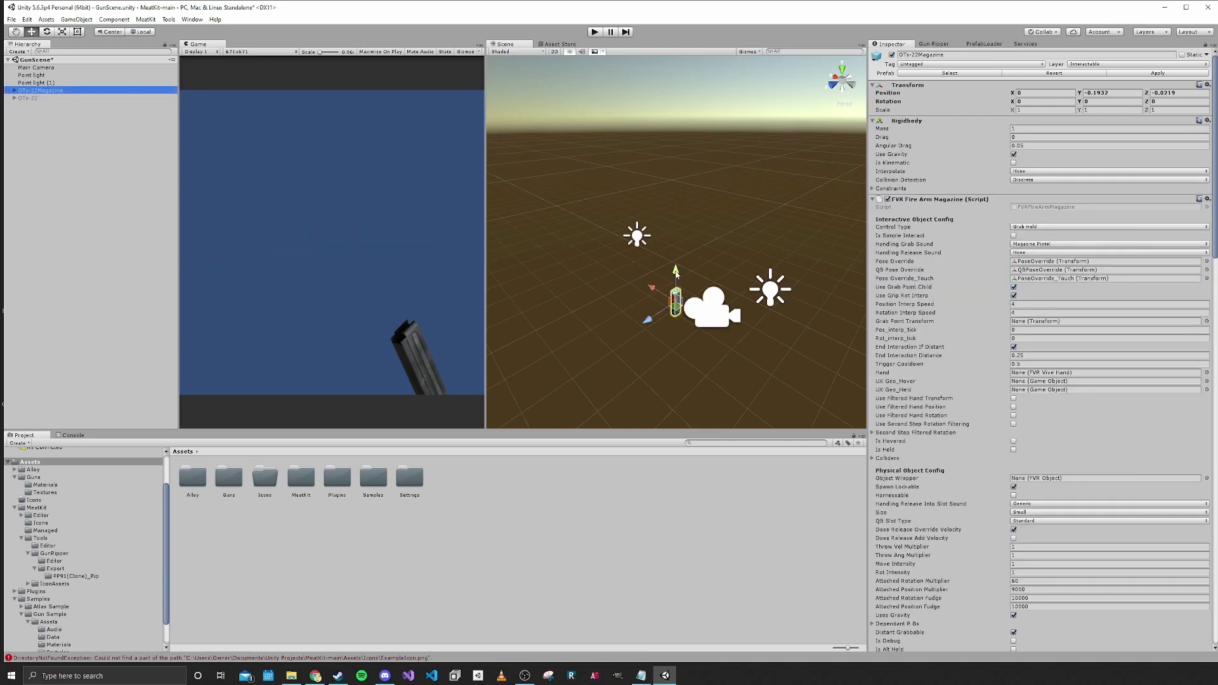
{"action": "left_click_drag", "start_coordinate": [677, 282], "coordinate": [645, 281]}
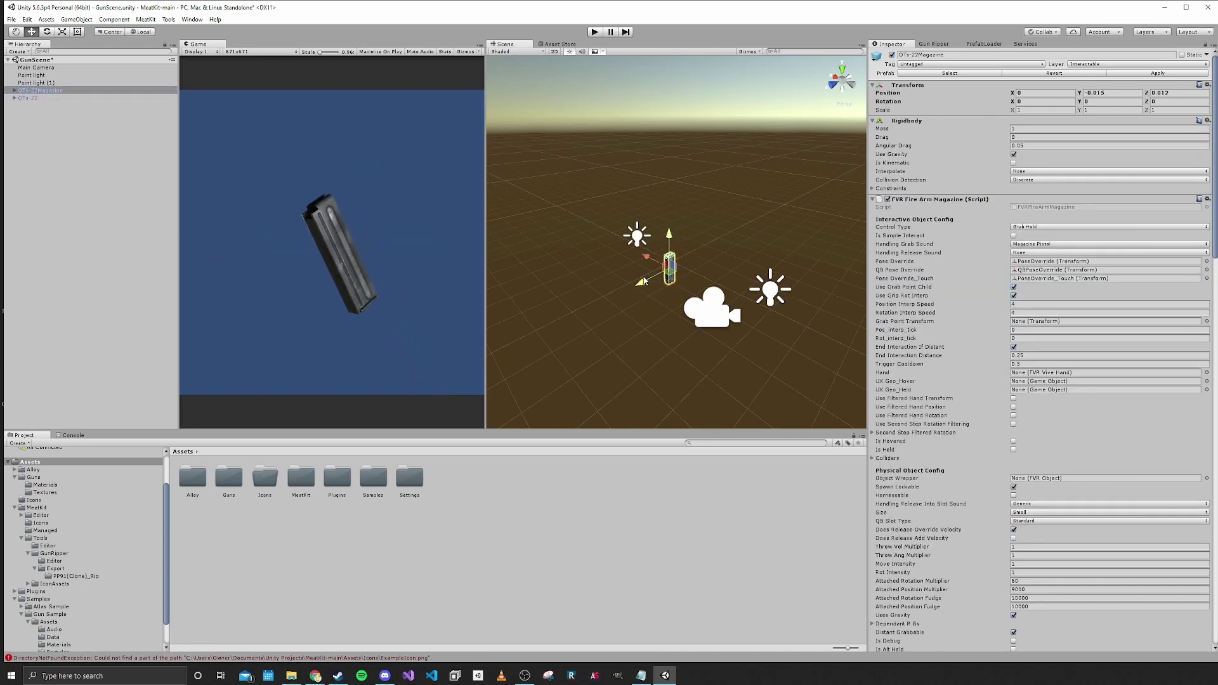
- Set the Main Camera's field of view to about 18 and shift the camera slightly to center the magazine in frame
{"action": "left_click", "coordinate": [56, 68]}
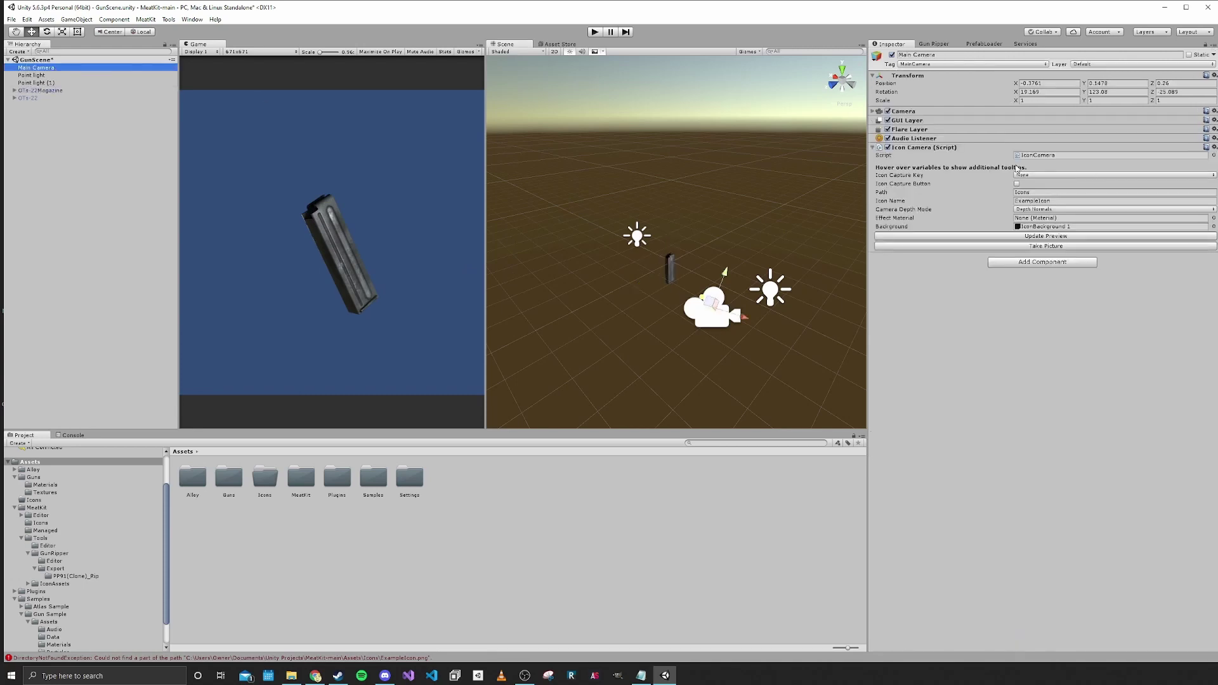
{"action": "left_click", "coordinate": [874, 111]}
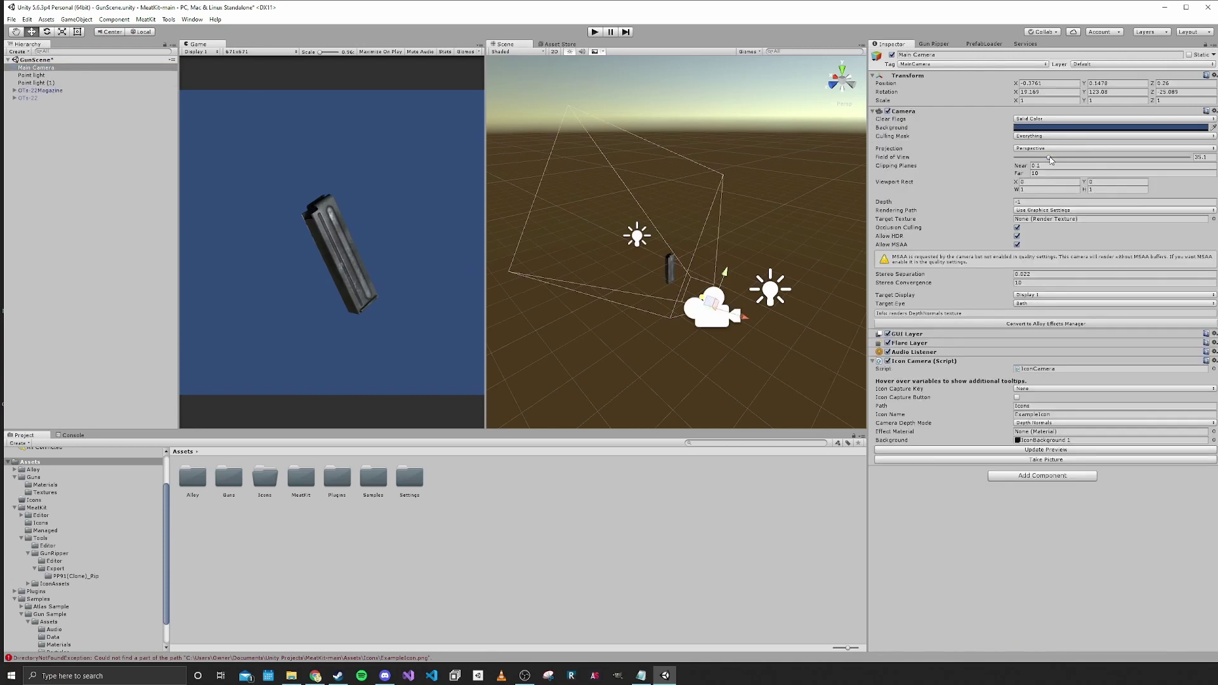
{"action": "left_click_drag", "start_coordinate": [1051, 162], "coordinate": [1033, 160]}
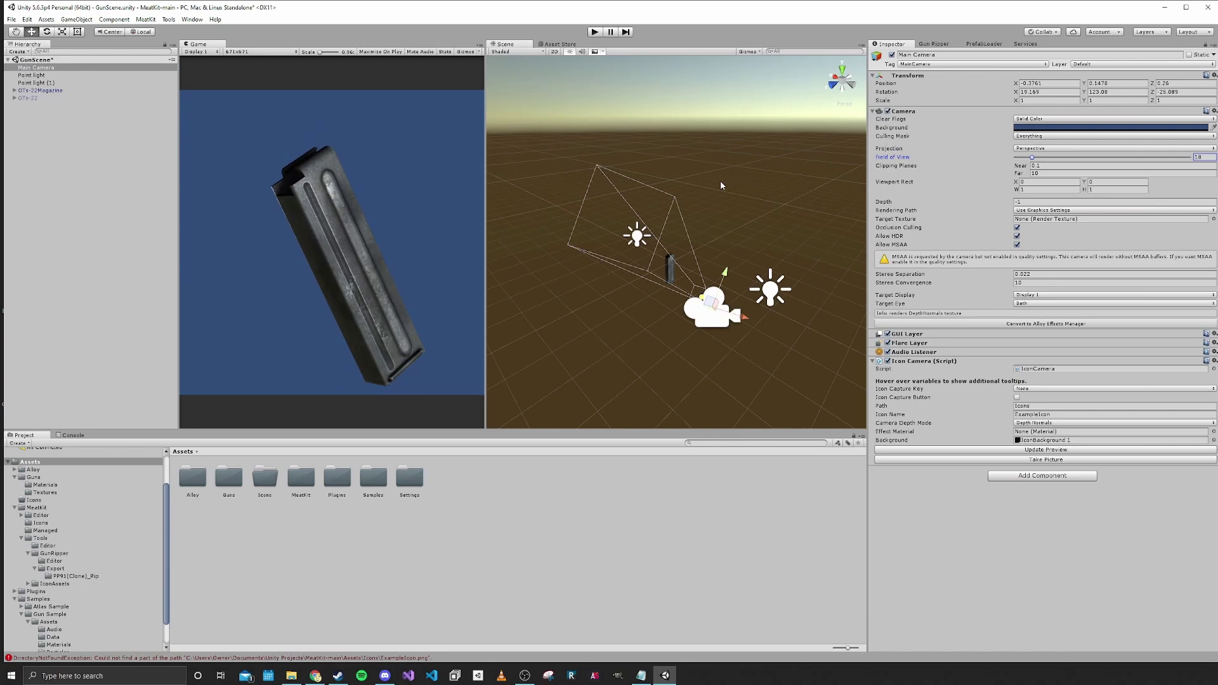
{"action": "left_click_drag", "start_coordinate": [725, 272], "coordinate": [723, 277]}
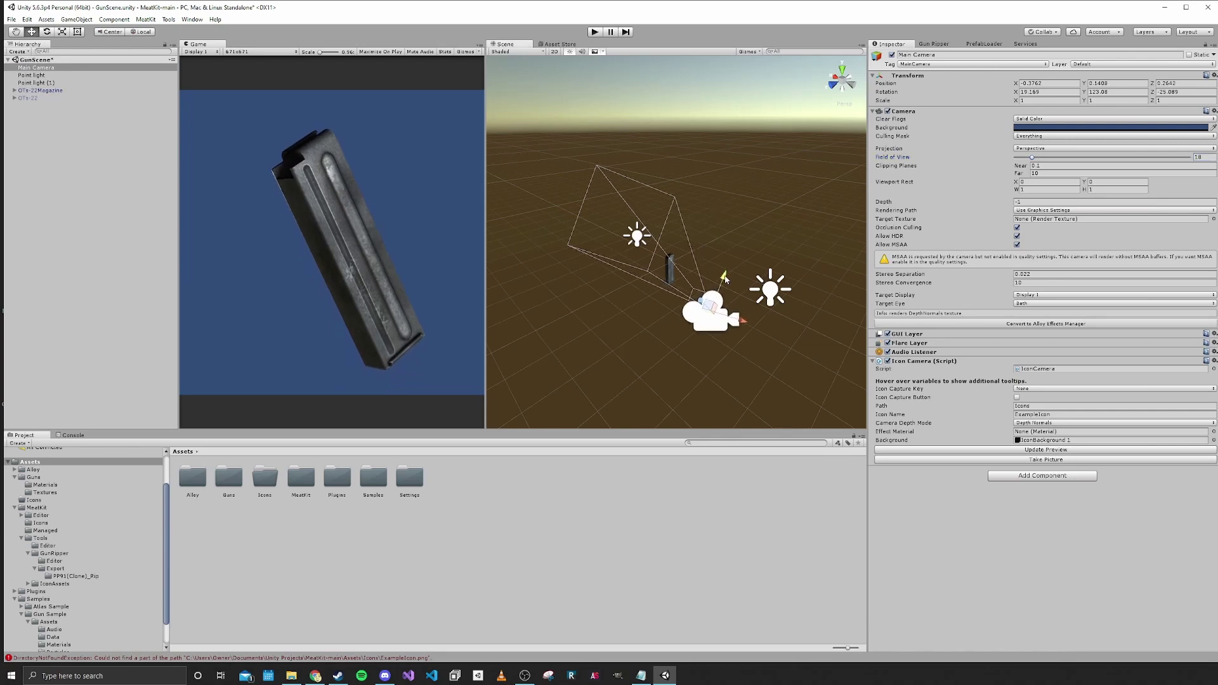
- Nudge the Main Camera to center the magazine, refresh the Icon Camera preview and take the magazine's icon picture
{"action": "left_click_drag", "start_coordinate": [733, 321], "coordinate": [736, 322]}
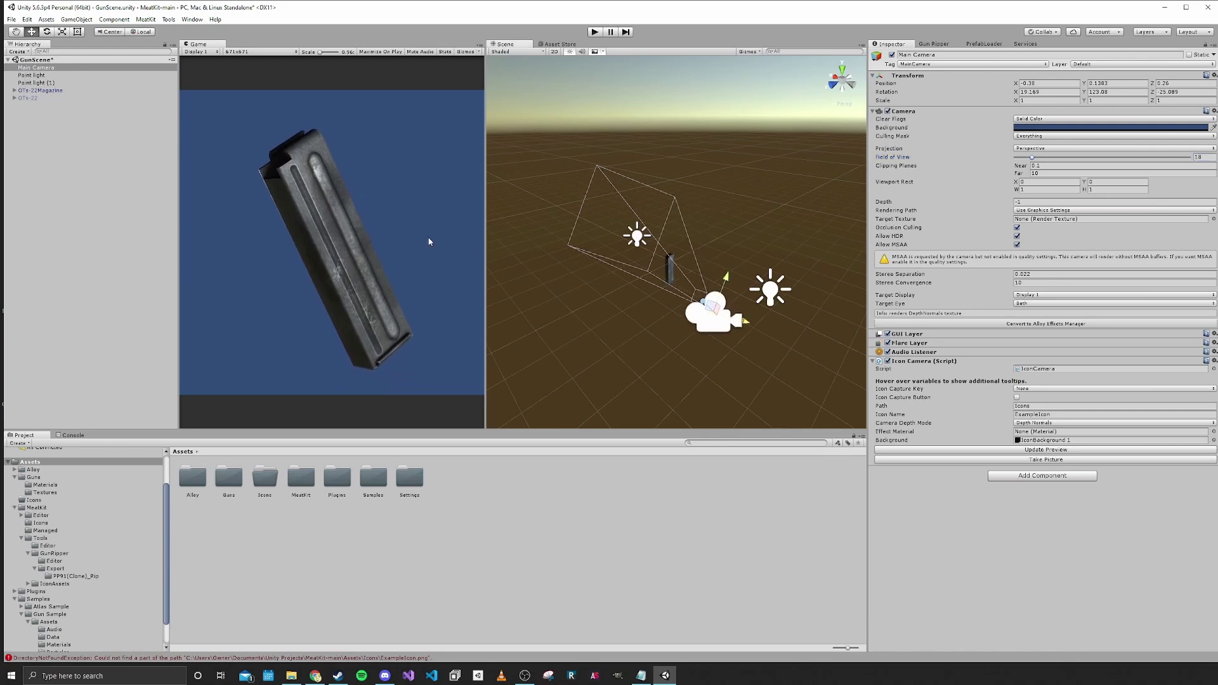
{"action": "left_click", "coordinate": [1034, 451]}
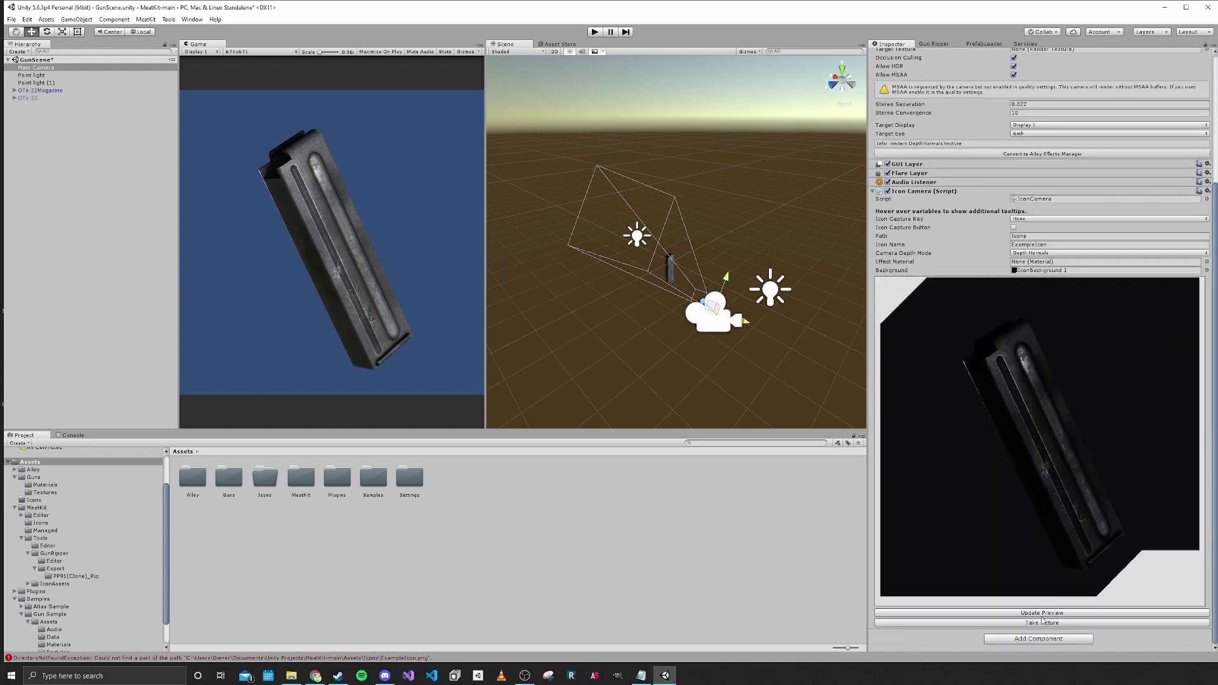
{"action": "left_click", "coordinate": [1042, 621]}
- Rename the ExampleIcon image in the Icons folder as OTs-22MagazineIcon and move it to the Guns folder
{"action": "double_click", "coordinate": [265, 477]}
{"action": "left_click", "coordinate": [191, 485]}
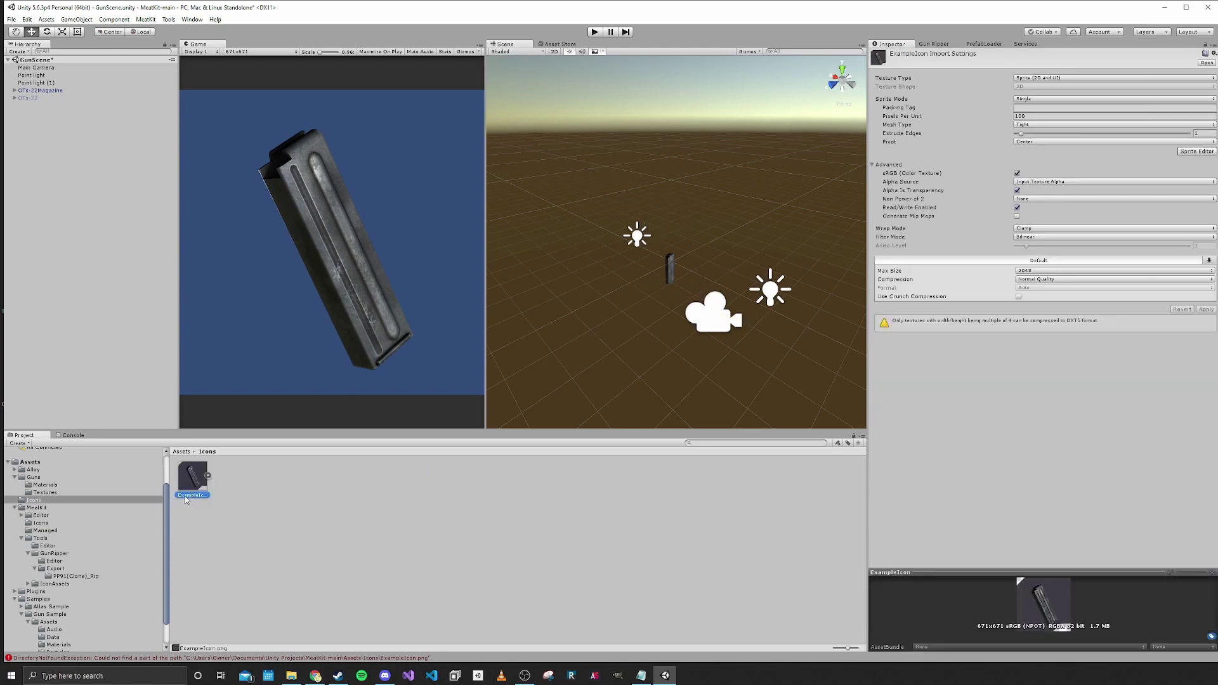
{"action": "left_click", "coordinate": [189, 495]}
{"action": "type", "text": "OTs-22Magaz"}
{"action": "type", "text": "ine"}
{"action": "key", "text": "Return"}
{"action": "left_click", "coordinate": [193, 495]}
{"action": "key", "text": "End"}
{"action": "type", "text": "Icon"}
{"action": "key", "text": "Return"}
{"action": "left_click_drag", "start_coordinate": [192, 477], "coordinate": [34, 477]}
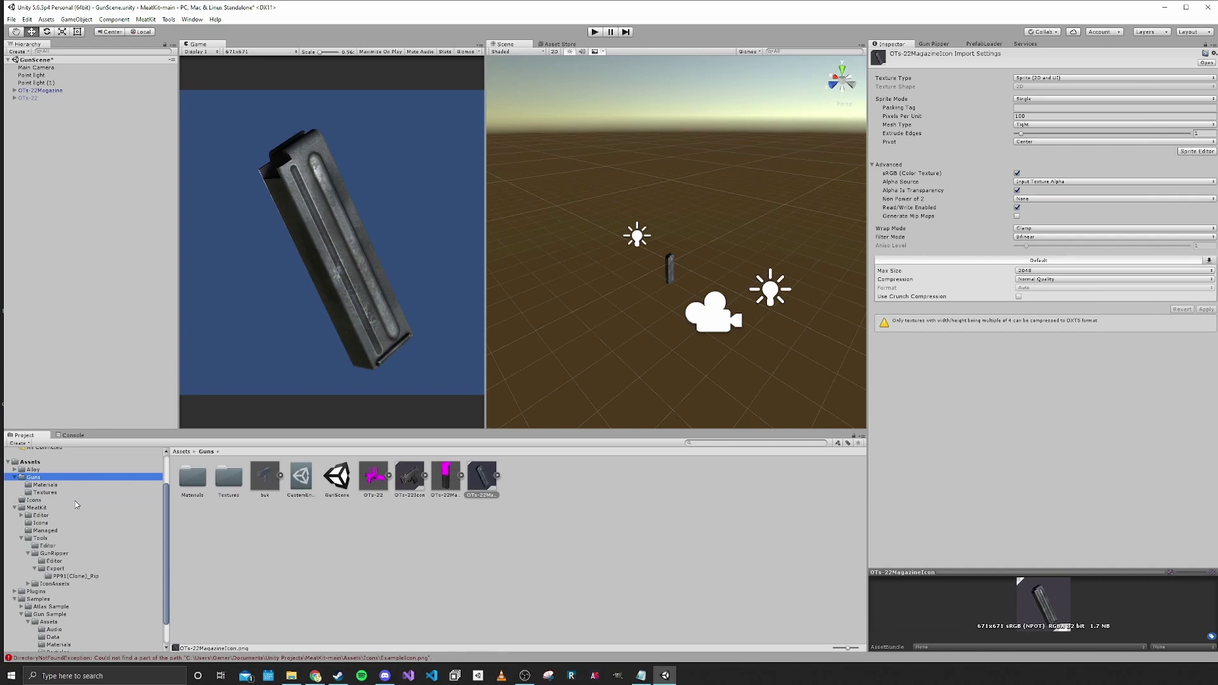
- Deactivate the OTs-22Magazine object and reactivate the OTs-22 gun
{"action": "left_click", "coordinate": [115, 90]}
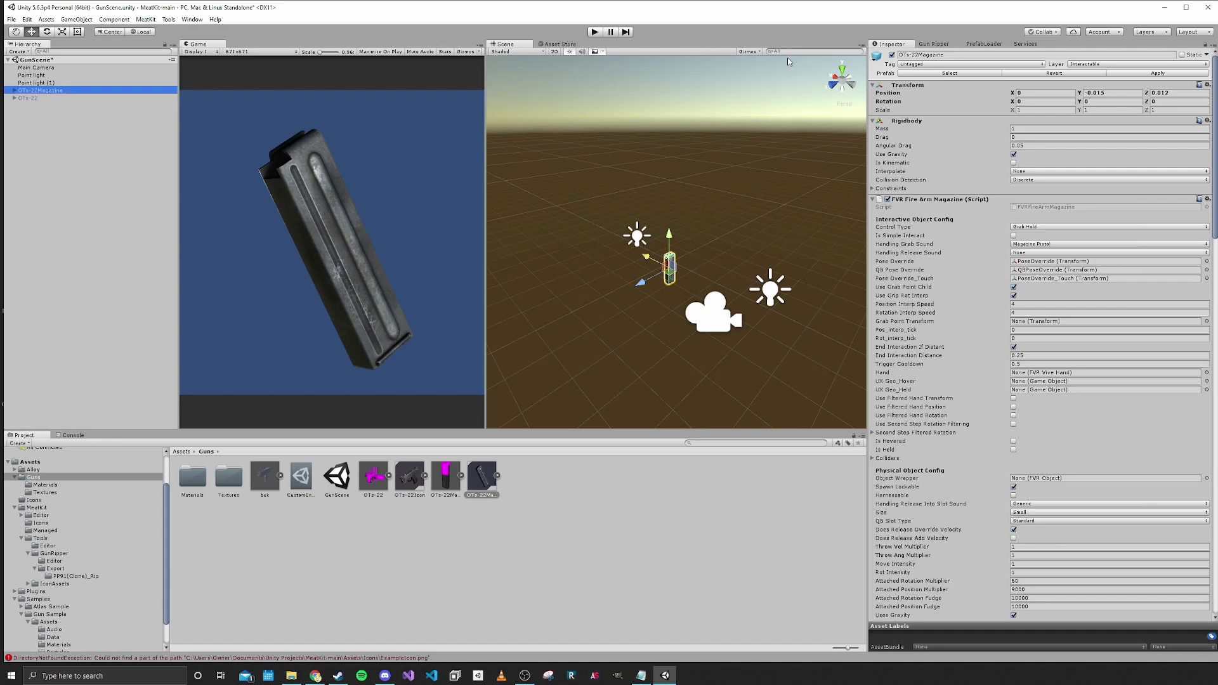
{"action": "left_click", "coordinate": [893, 55]}
{"action": "left_click", "coordinate": [28, 98]}
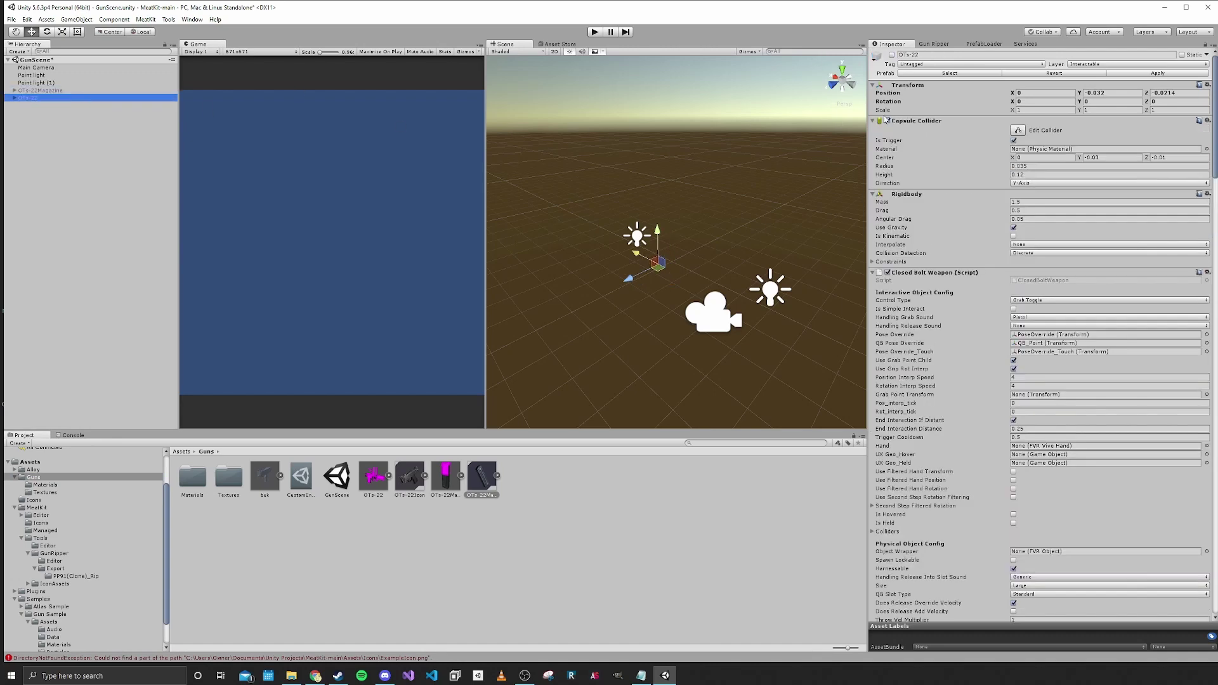
{"action": "left_click", "coordinate": [892, 56]}
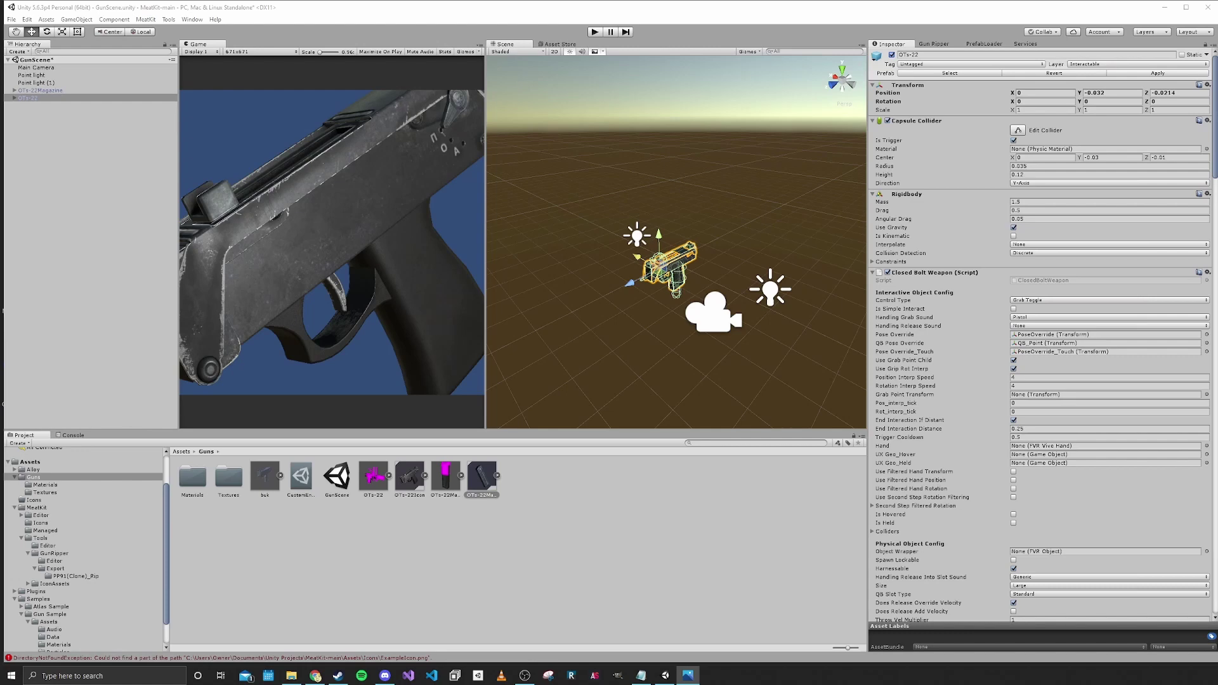
- View the AD46Icon.png example icon in Photos, close it and return to Unity
{"action": "left_click_drag", "start_coordinate": [0, 98], "coordinate": [761, 37]}
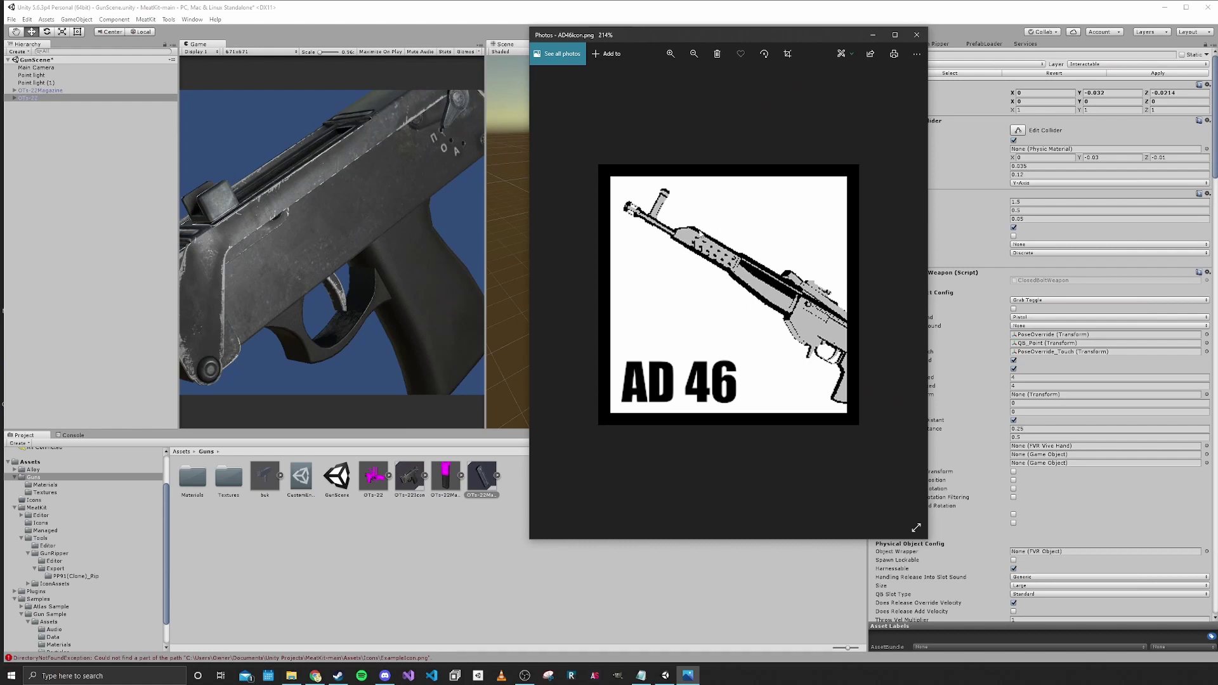
{"action": "left_click", "coordinate": [915, 35]}
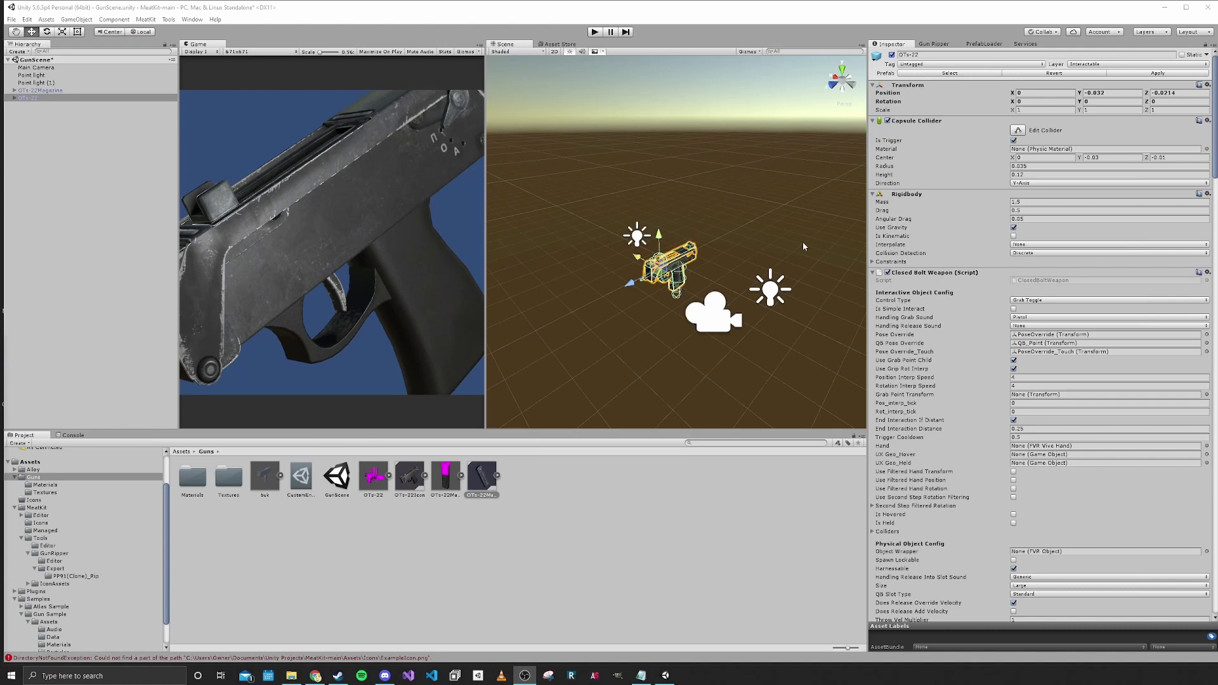
{"action": "scroll", "coordinate": [936, 209], "scroll_direction": "down", "scroll_amount": 5}
- Clear the background texture of the Main Camera's Icon Camera script by setting it to None
{"action": "left_click", "coordinate": [30, 68]}
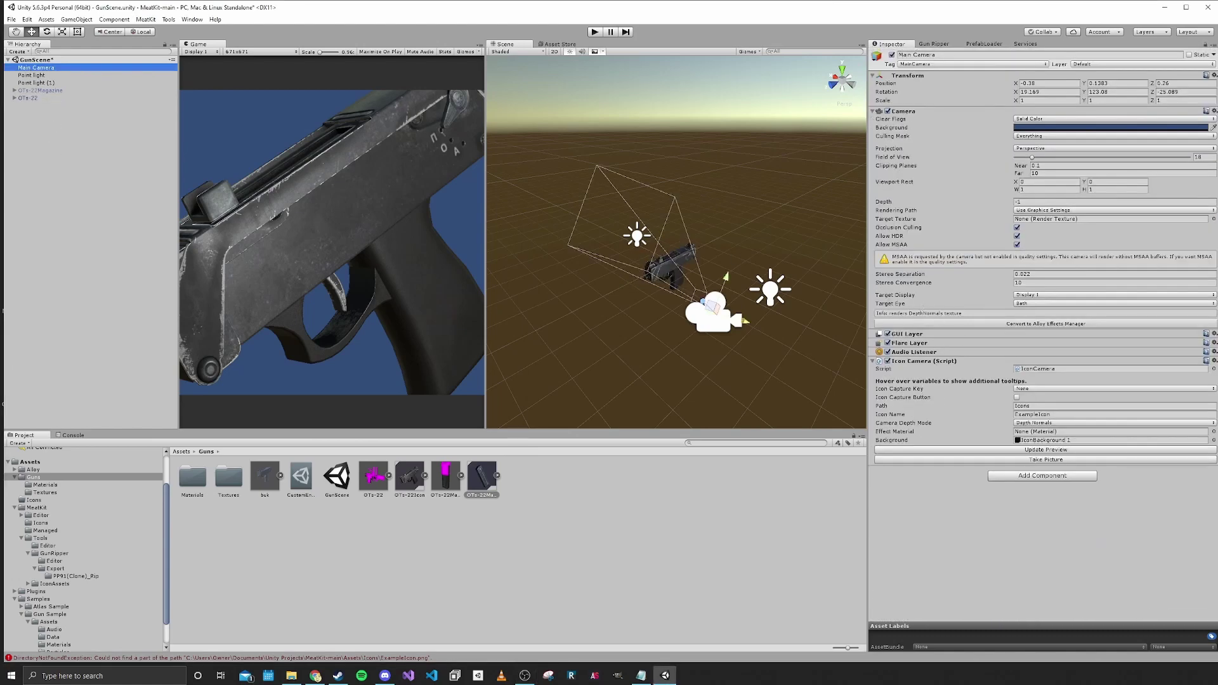
{"action": "left_click", "coordinate": [1213, 440]}
{"action": "scroll", "coordinate": [369, 253], "scroll_direction": "up", "scroll_amount": 2}
{"action": "double_click", "coordinate": [339, 253]}
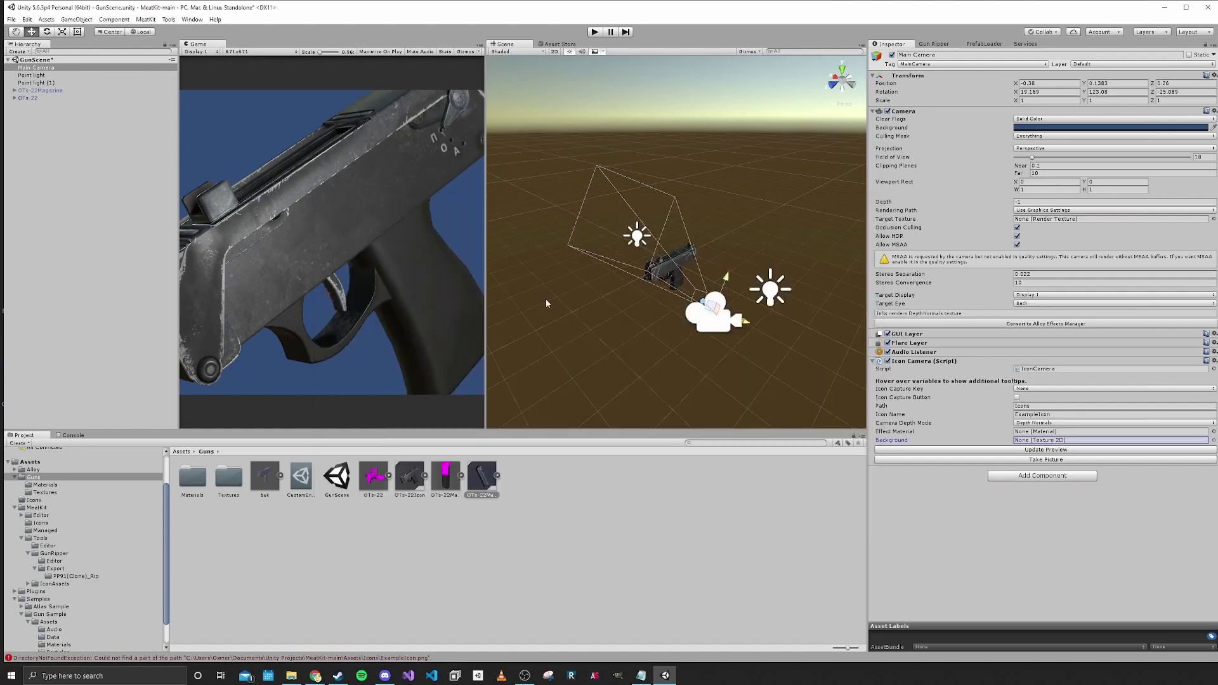
- Assign BlackWhiteEffect as the Icon Camera's effect material and open that material's settings
{"action": "left_click", "coordinate": [1213, 432]}
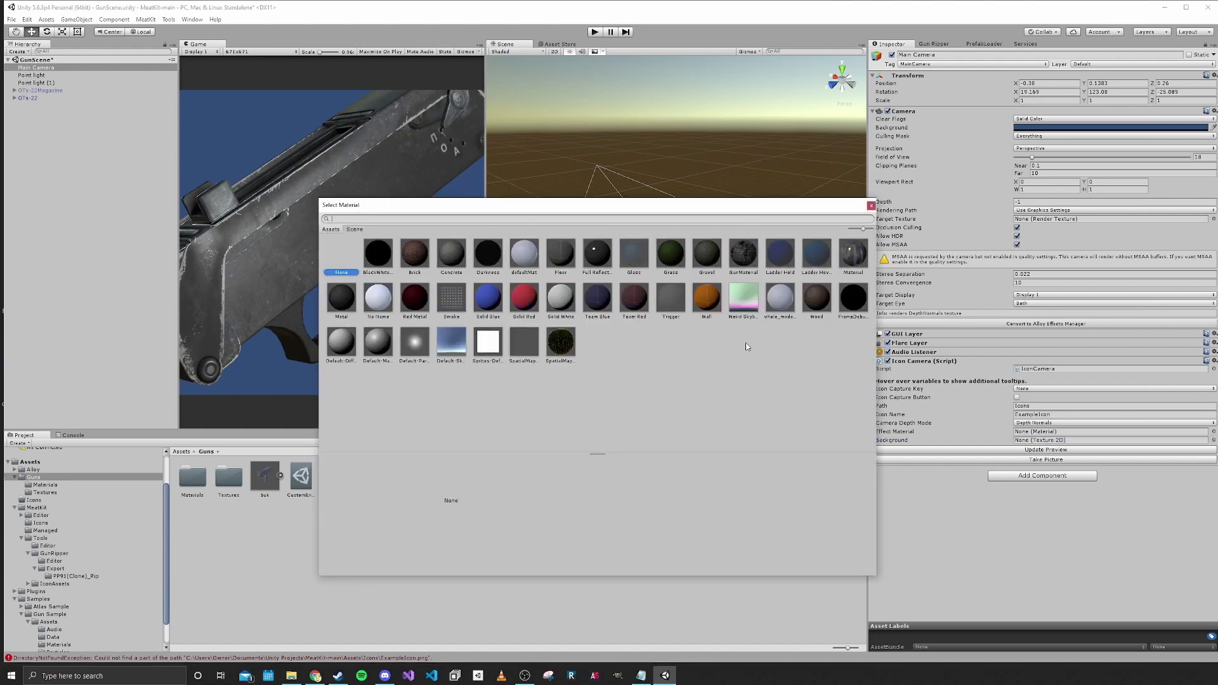
{"action": "left_click", "coordinate": [378, 270]}
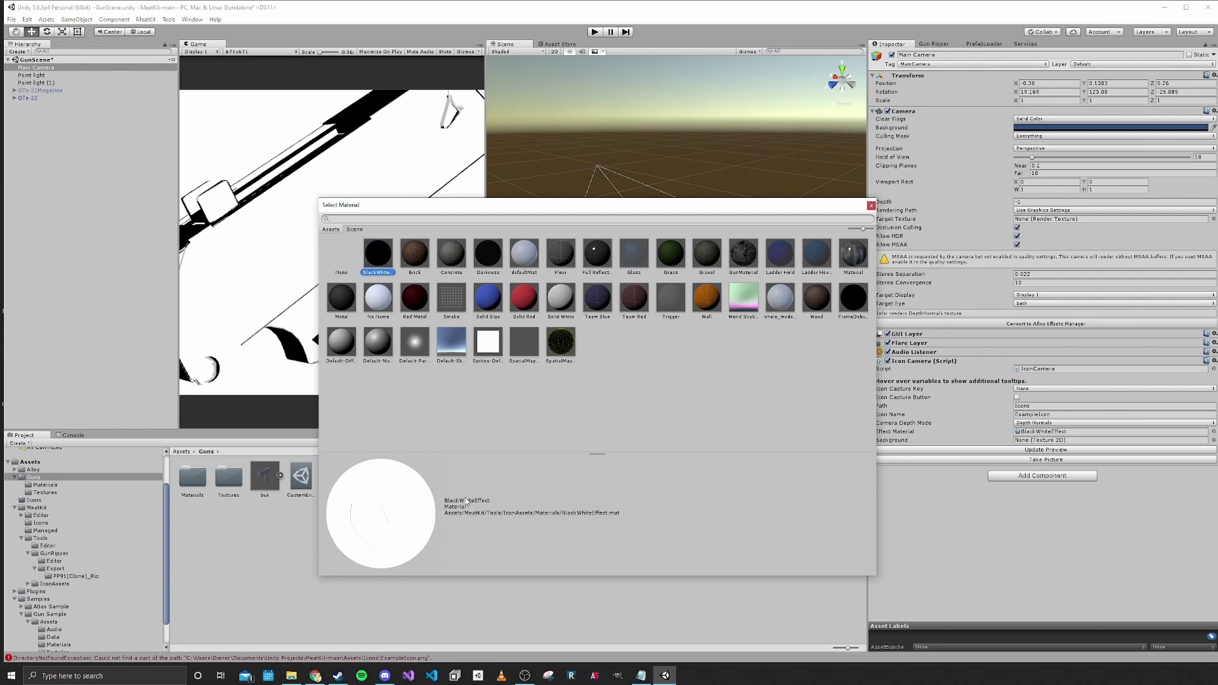
{"action": "double_click", "coordinate": [378, 254]}
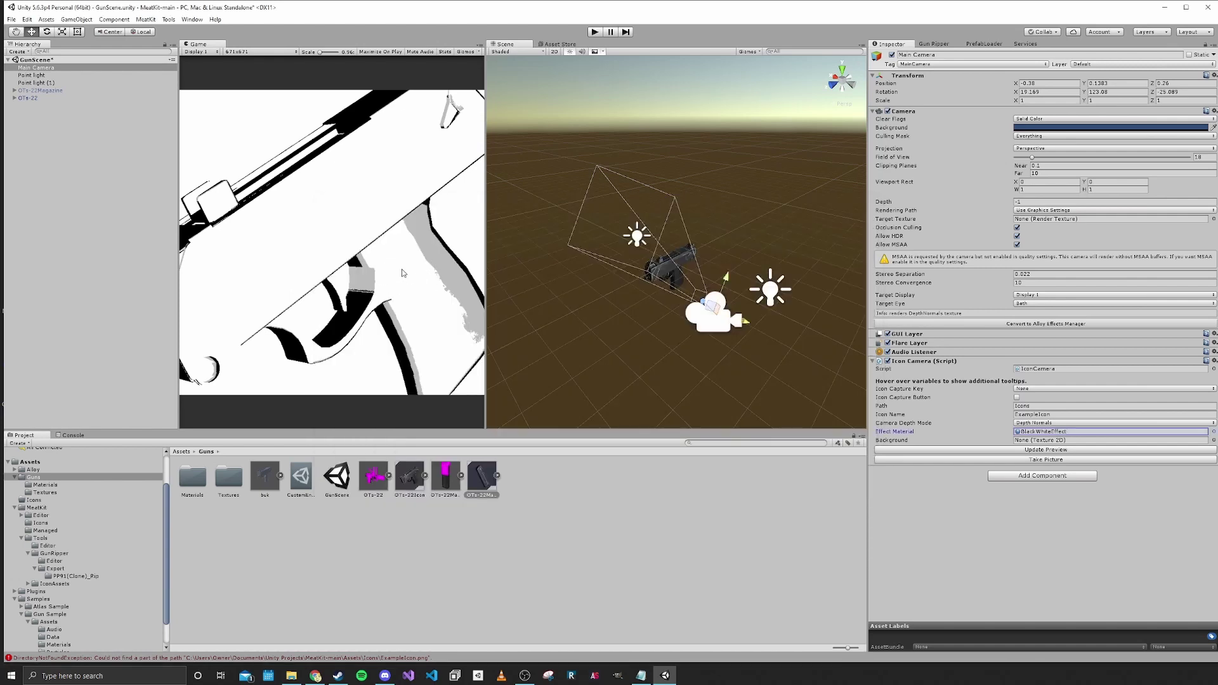
{"action": "left_click", "coordinate": [1036, 432]}
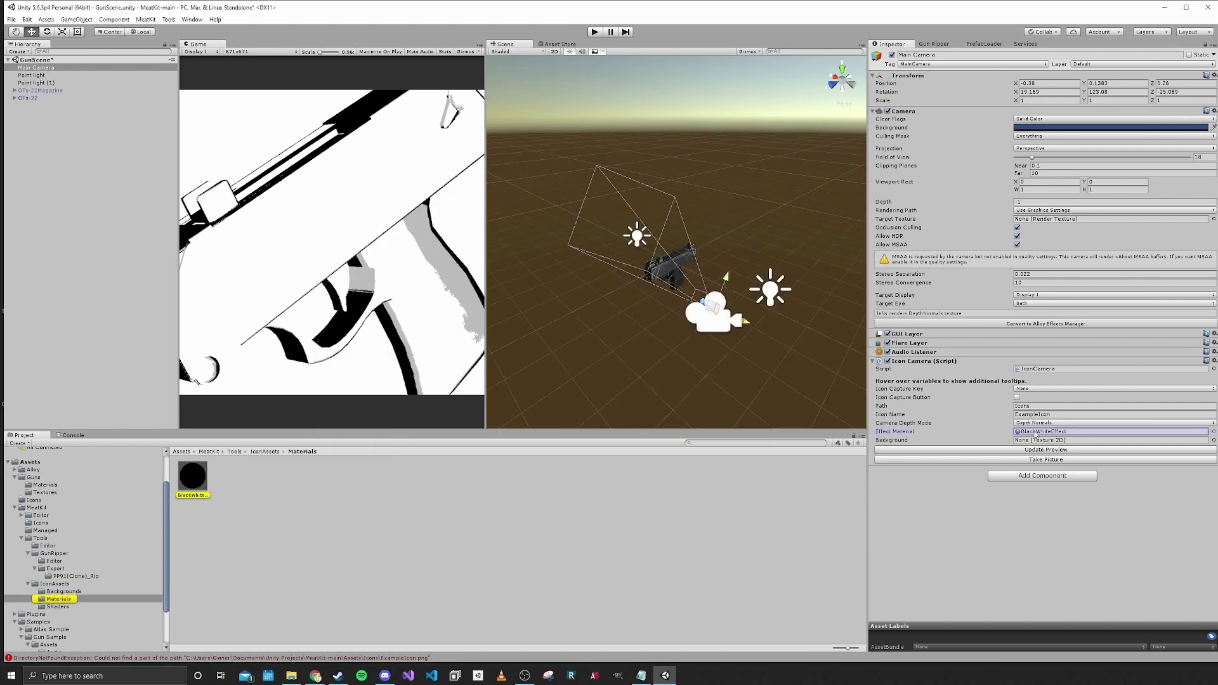
{"action": "left_click", "coordinate": [193, 477]}
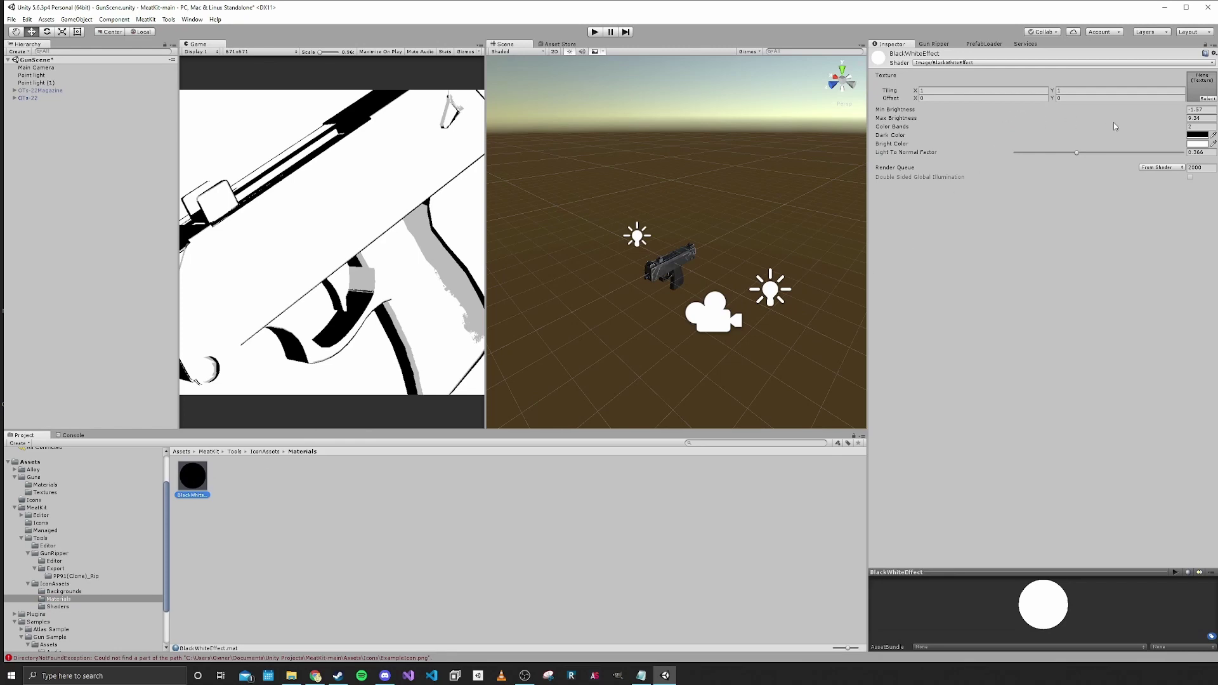
- Set the Main Camera's field of view to about 31.7 so the whole OTs-22 gun fits in frame
{"action": "left_click", "coordinate": [29, 98]}
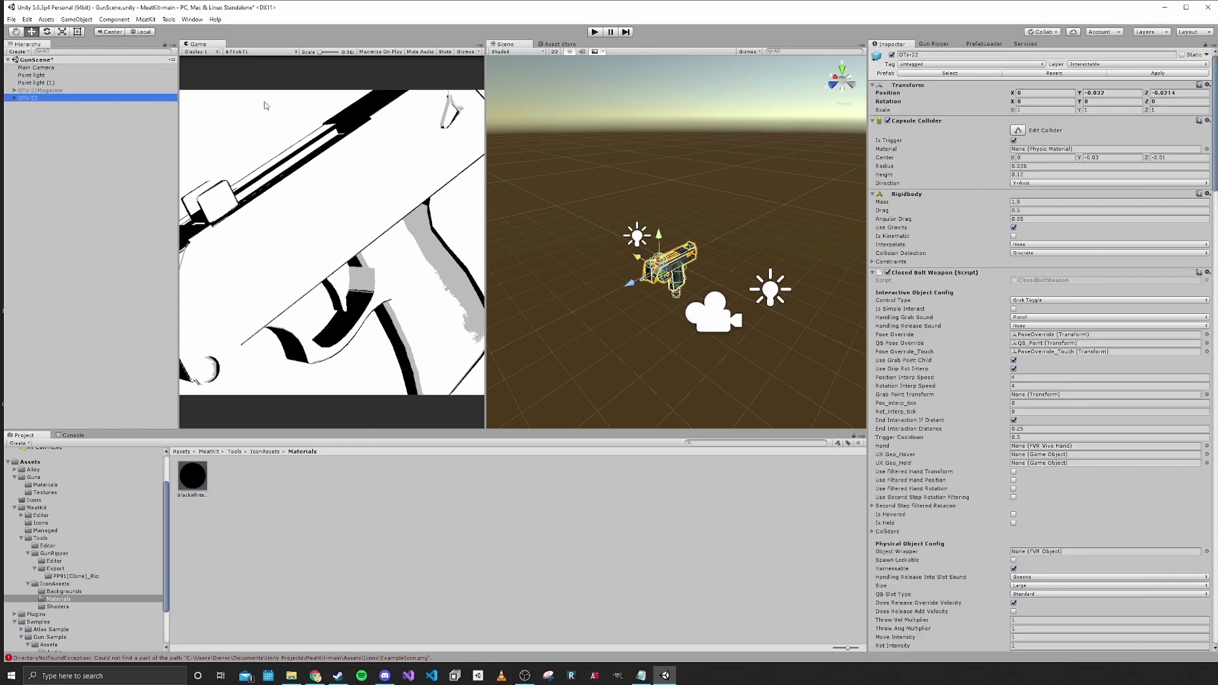
{"action": "left_click", "coordinate": [52, 68]}
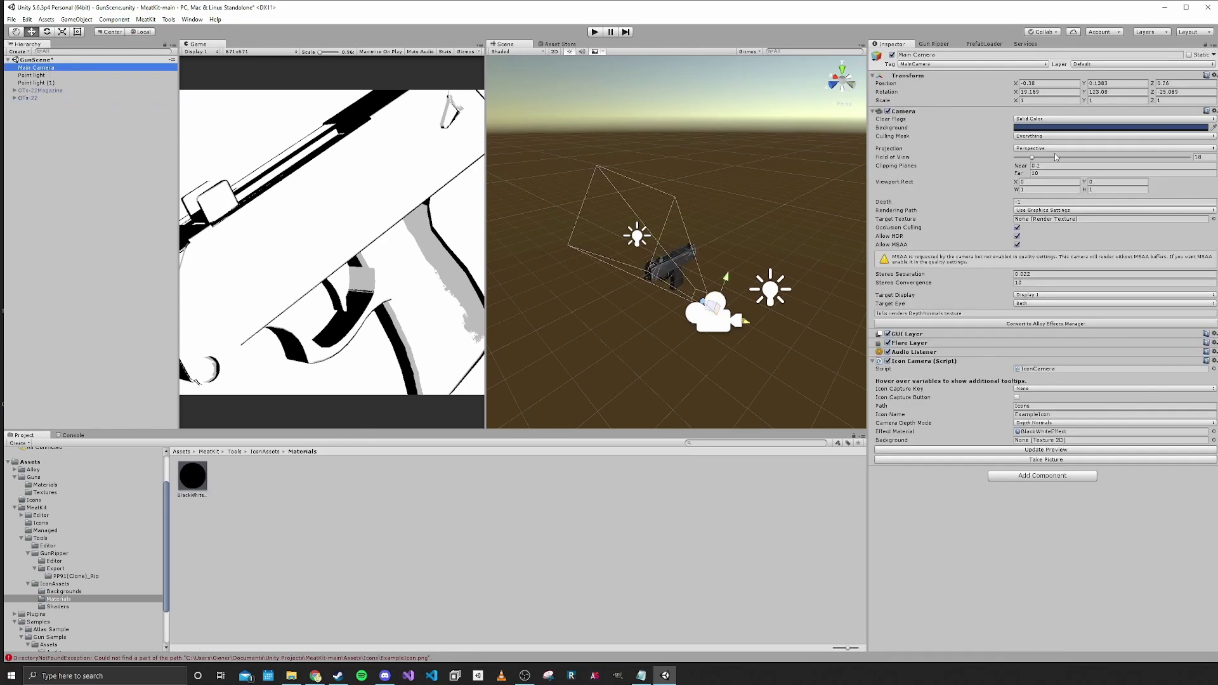
{"action": "left_click_drag", "start_coordinate": [1054, 157], "coordinate": [1044, 159]}
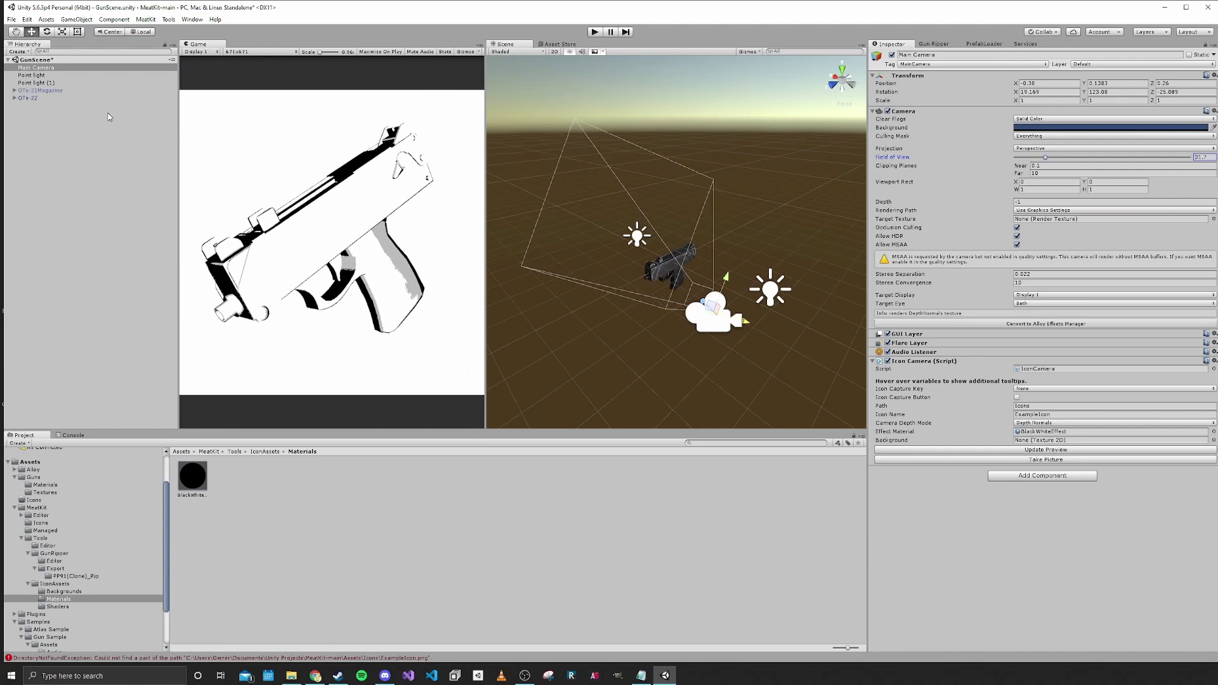
{"action": "left_click", "coordinate": [51, 98]}
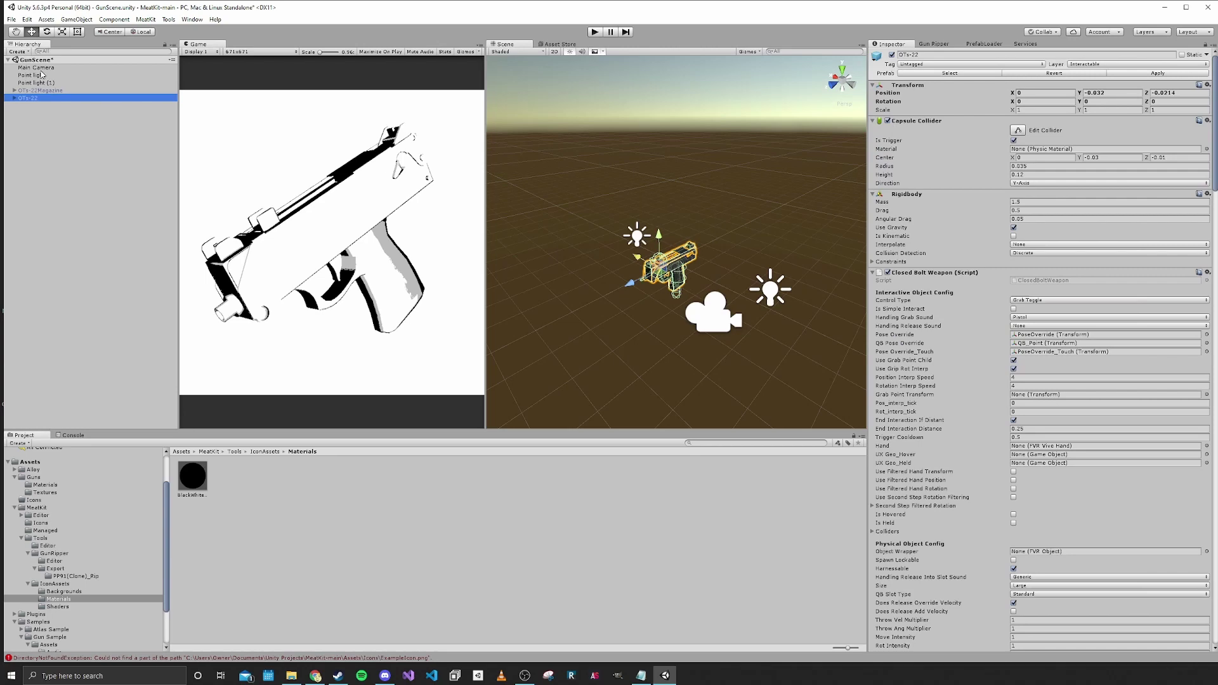
- Set the BlackWhiteEffect material's Light To Normal Factor to about 0.06 and slightly lower its Color Bands
{"action": "left_click", "coordinate": [194, 490]}
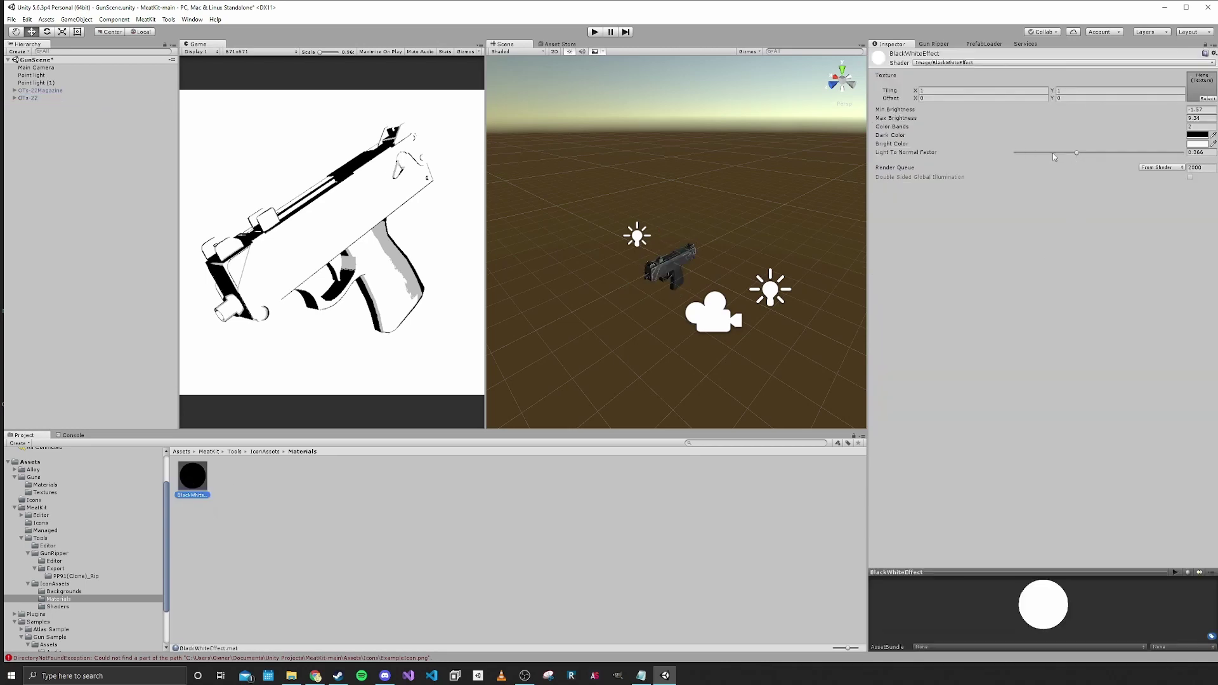
{"action": "mouse_move", "coordinate": [1077, 155]}
{"action": "left_mouse_down"}
{"action": "mouse_move", "coordinate": [1014, 154]}
{"action": "mouse_move", "coordinate": [1105, 158]}
{"action": "mouse_move", "coordinate": [1024, 158]}
{"action": "left_mouse_up"}
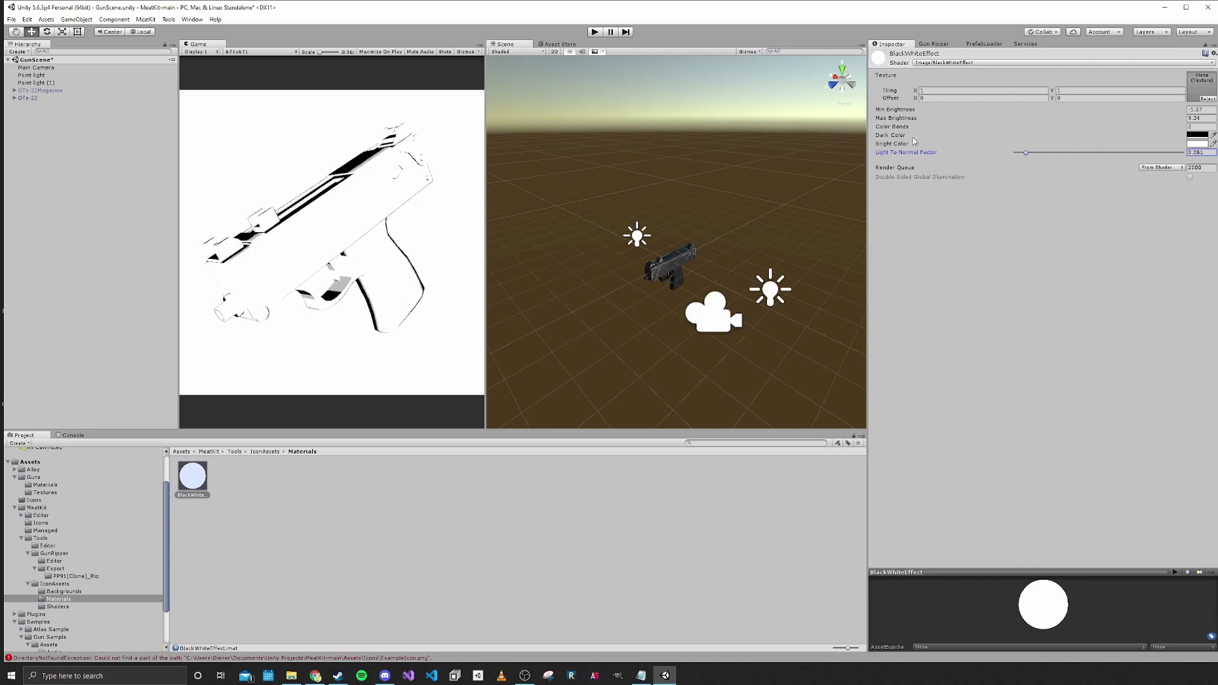
{"action": "mouse_move", "coordinate": [891, 127]}
{"action": "left_mouse_down"}
{"action": "mouse_move", "coordinate": [903, 129]}
{"action": "mouse_move", "coordinate": [889, 129]}
{"action": "left_mouse_up"}
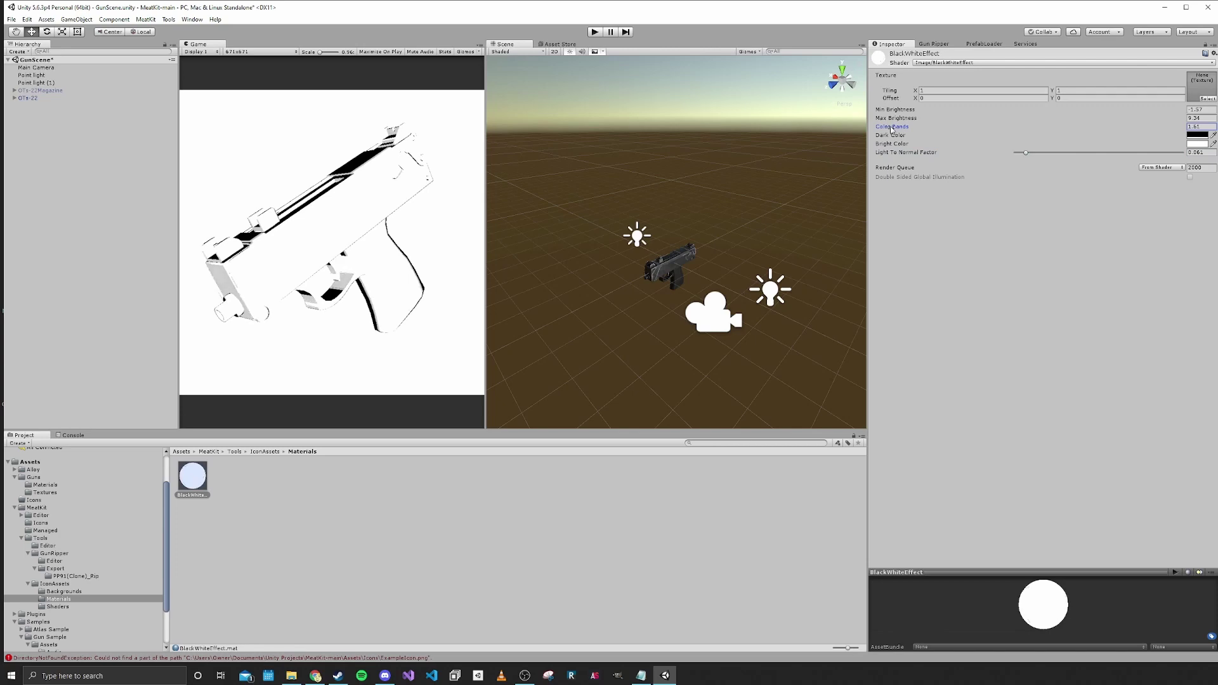
- Lower the BlackWhiteEffect material's Min Brightness to about -4.42 to bring out the gun's gray and black shading
{"action": "left_click", "coordinate": [1191, 135]}
{"action": "left_click", "coordinate": [209, 77]}
{"action": "mouse_move", "coordinate": [886, 111]}
{"action": "left_mouse_down"}
{"action": "mouse_move", "coordinate": [840, 114]}
{"action": "mouse_move", "coordinate": [856, 116]}
{"action": "left_mouse_up"}
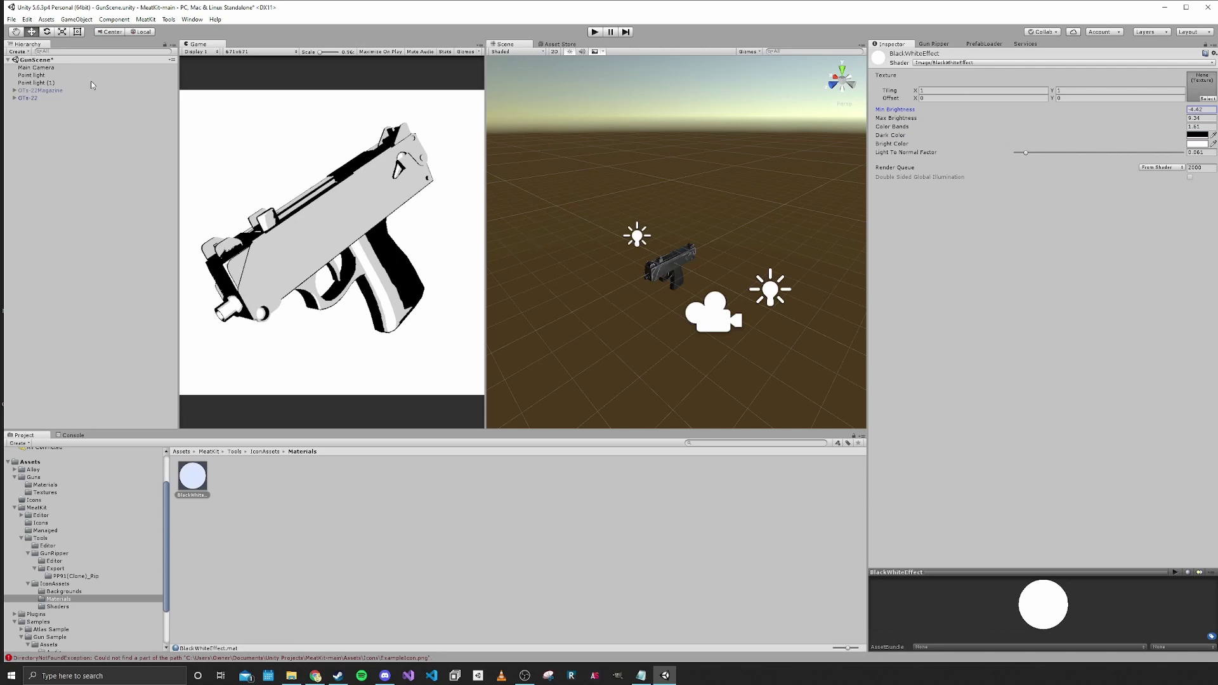
- Refresh the Icon Camera preview and take the black-and-white icon picture of the OTs-22 gun
{"action": "left_click", "coordinate": [37, 68]}
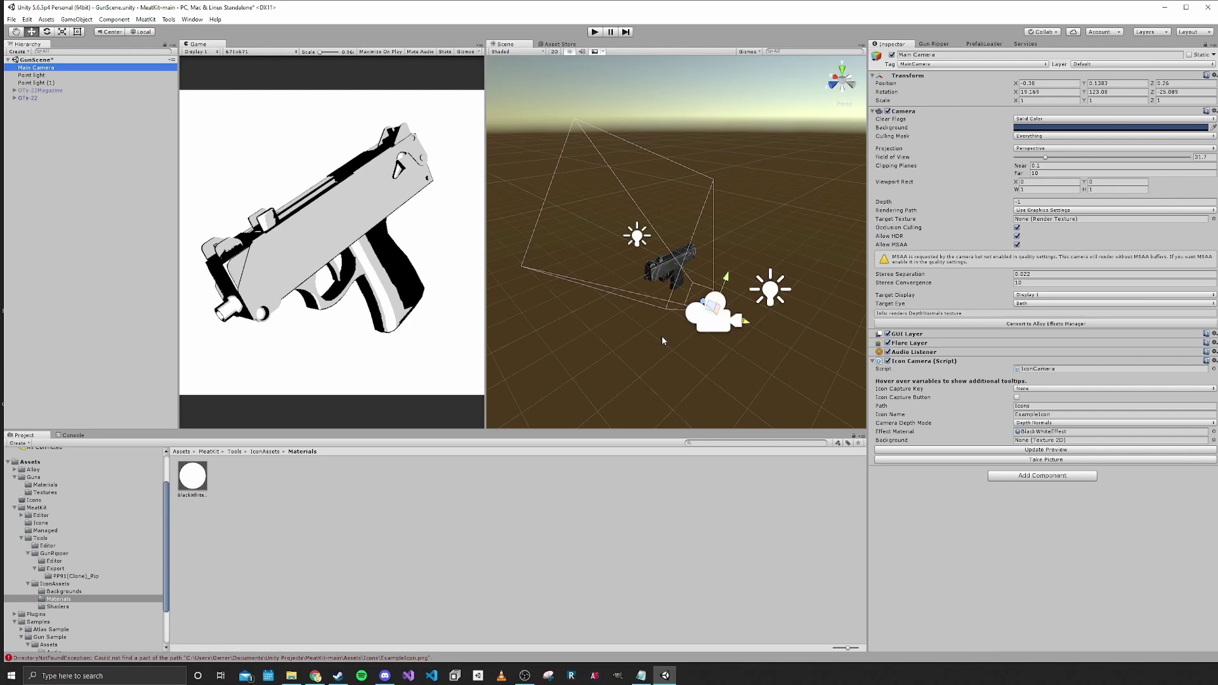
{"action": "left_click", "coordinate": [1028, 451]}
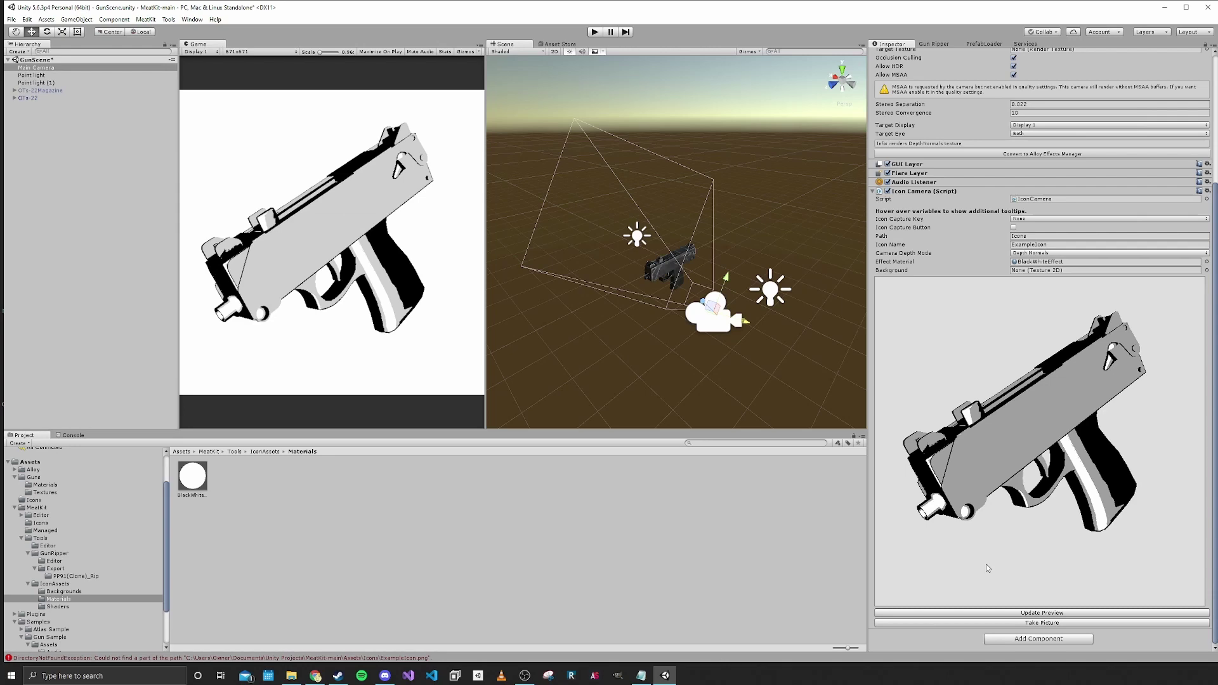
{"action": "left_click", "coordinate": [1032, 624]}
- Open the captured ExampleIcon image from the Icons folder in Photos to inspect it, and close the viewer
{"action": "left_click", "coordinate": [185, 452]}
{"action": "double_click", "coordinate": [266, 477]}
{"action": "left_click", "coordinate": [193, 477]}
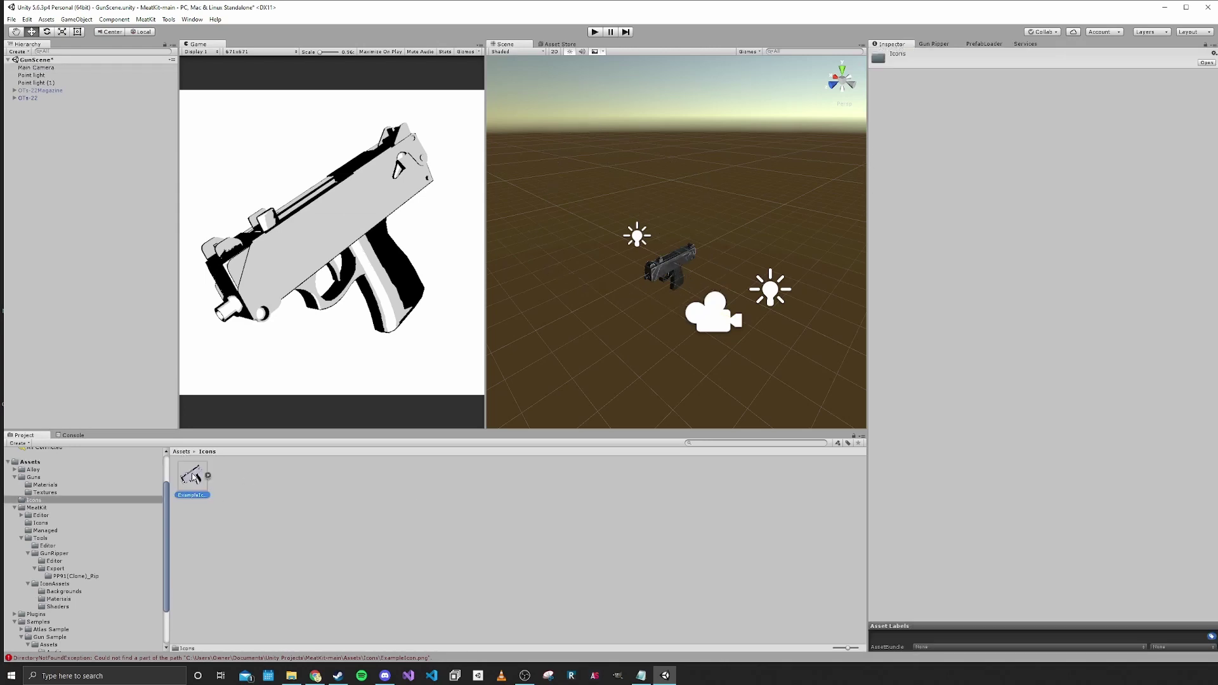
{"action": "left_click_drag", "start_coordinate": [1217, 143], "coordinate": [721, 94]}
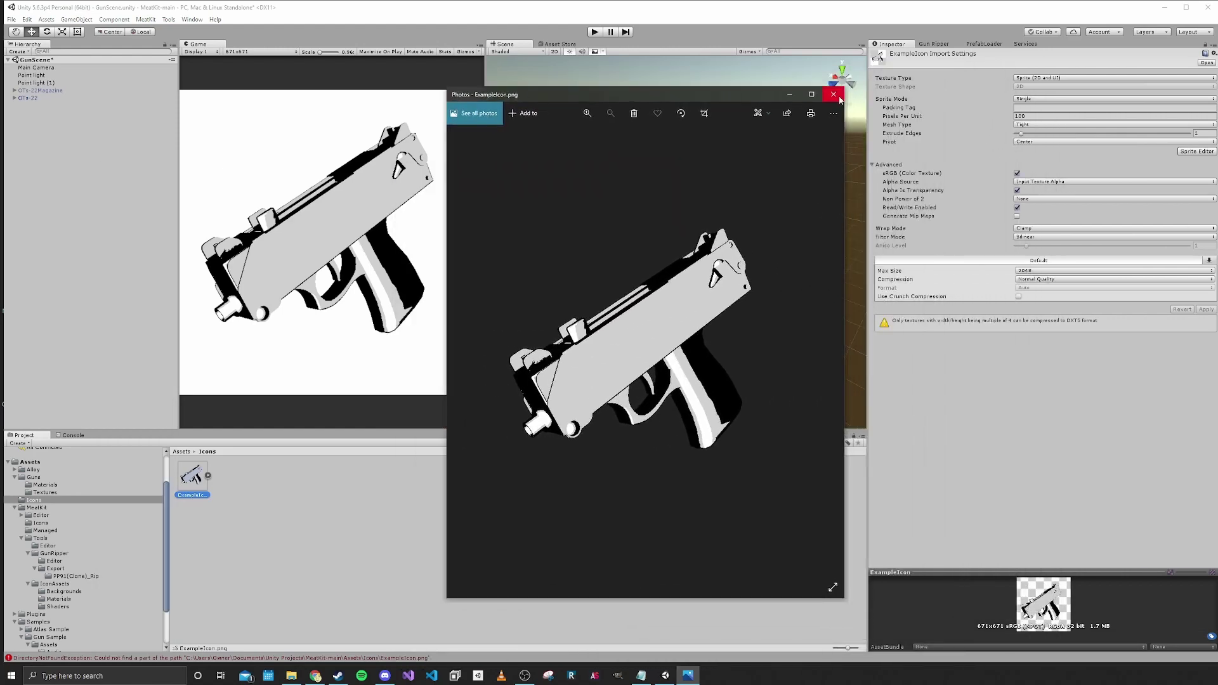
{"action": "left_click", "coordinate": [833, 95]}
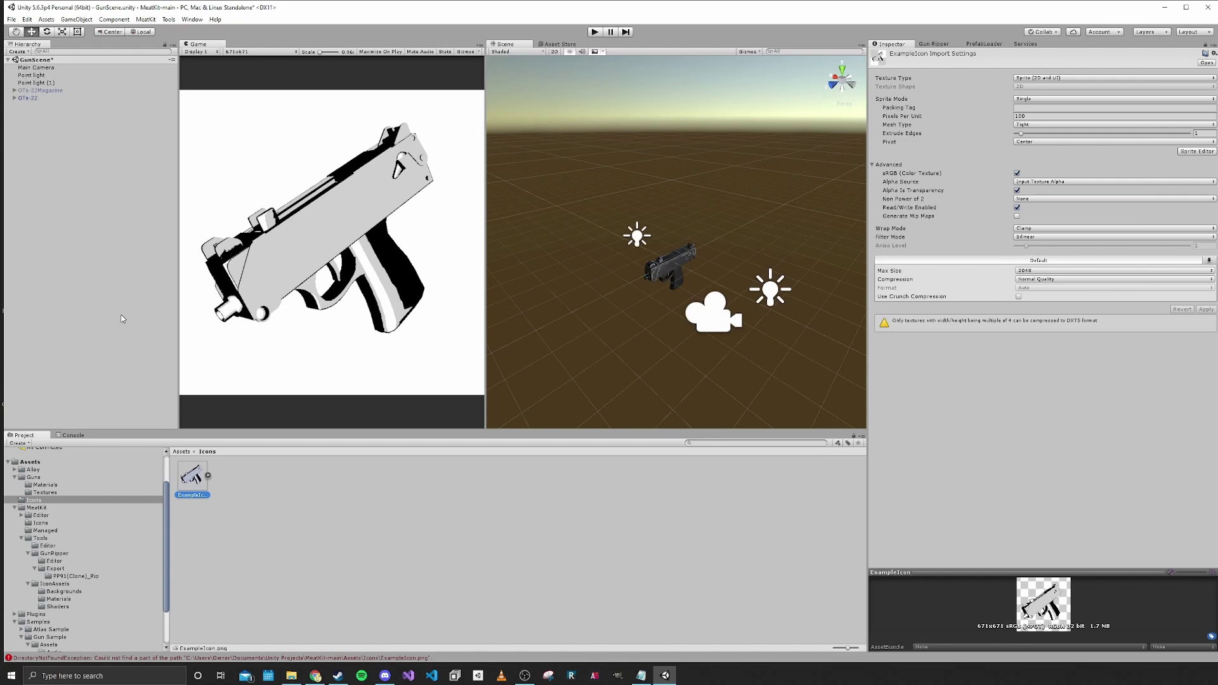
{"action": "right_click_drag", "start_coordinate": [575, 258], "coordinate": [614, 247]}
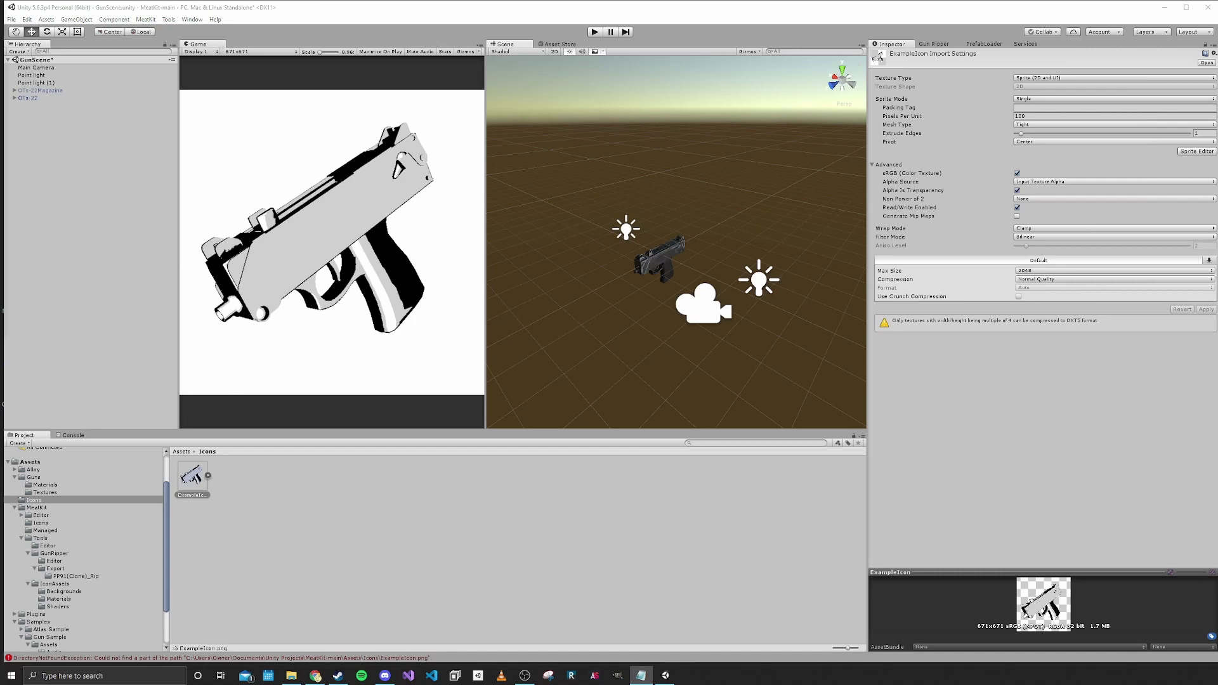